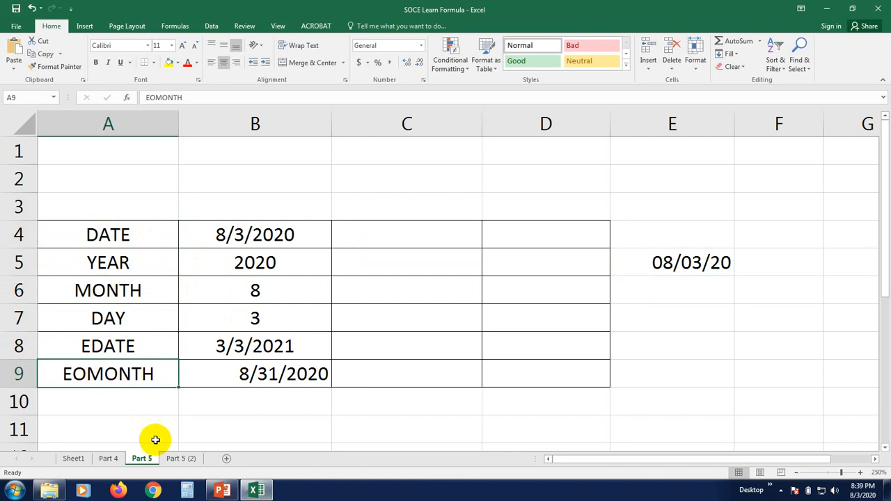
Step: Change the font colour of the YEAR label in cell A5 to red
left_click(154, 437)
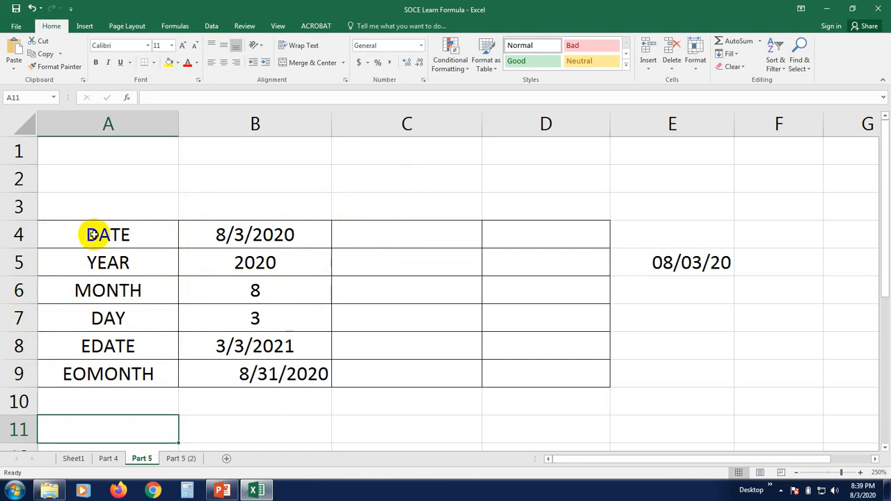
left_click(108, 260)
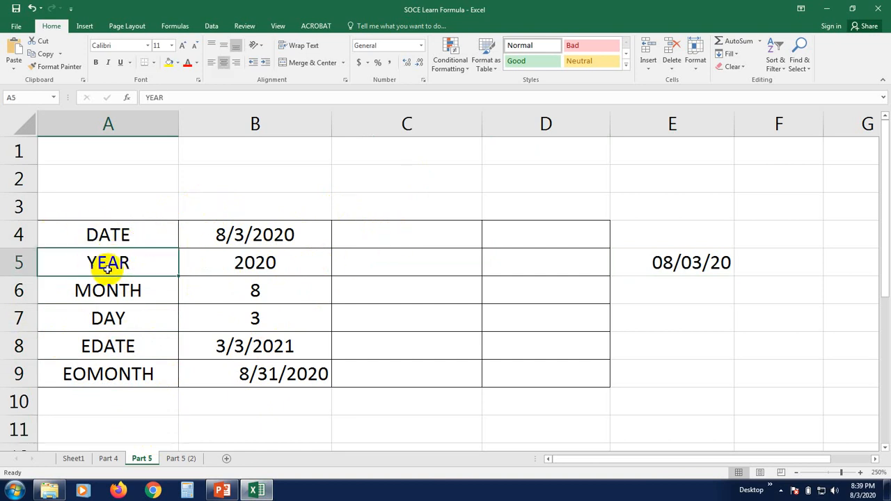
left_click(186, 67)
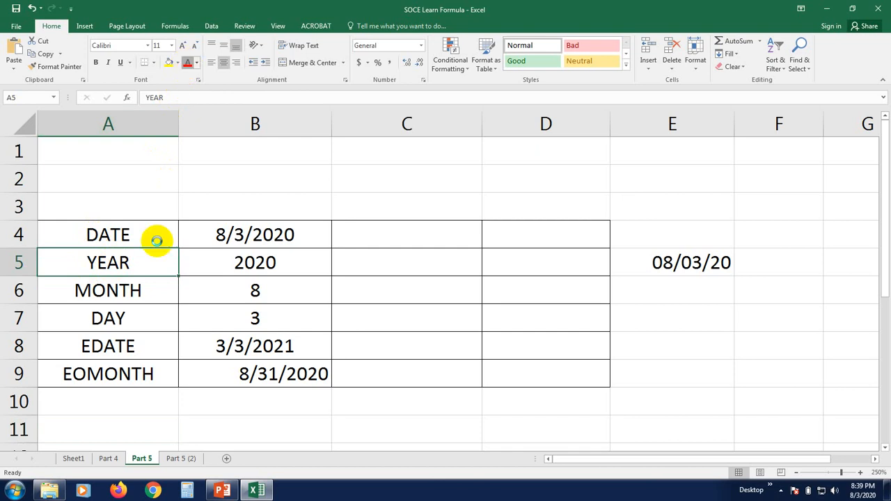
left_click(110, 290)
left_click(107, 264)
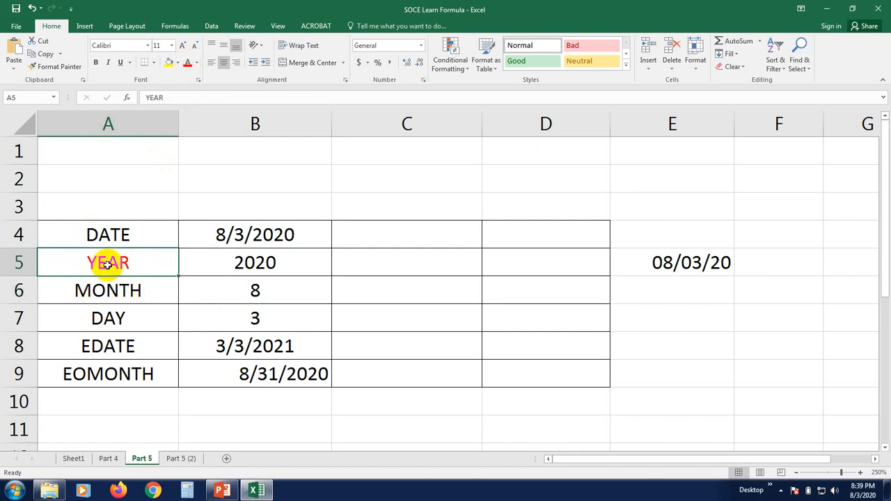
Step: Enter the formula =YEAR(E5) in cell C5 to extract the year from the date in E5
left_click(373, 271)
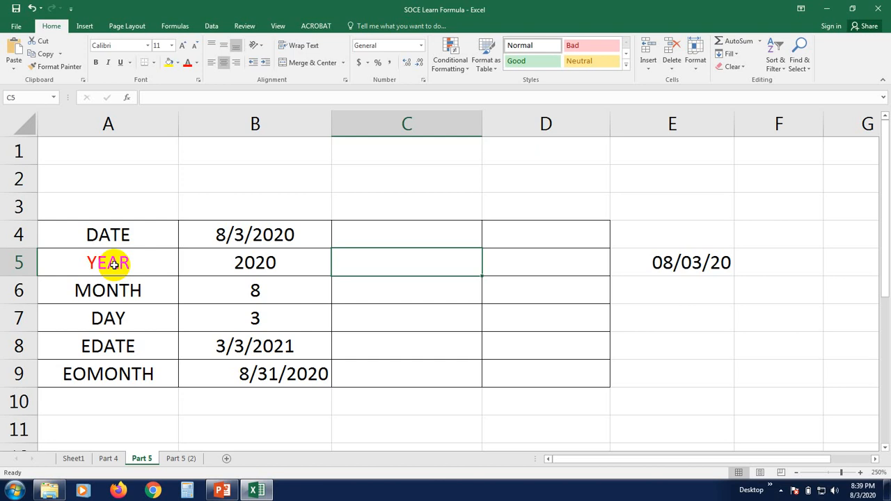
key("Return")
left_click(385, 258)
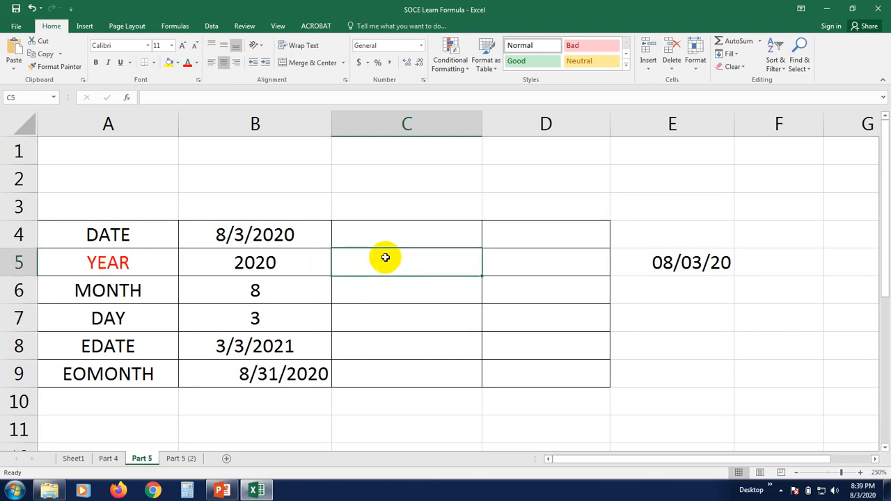
left_click(404, 290)
left_click(393, 261)
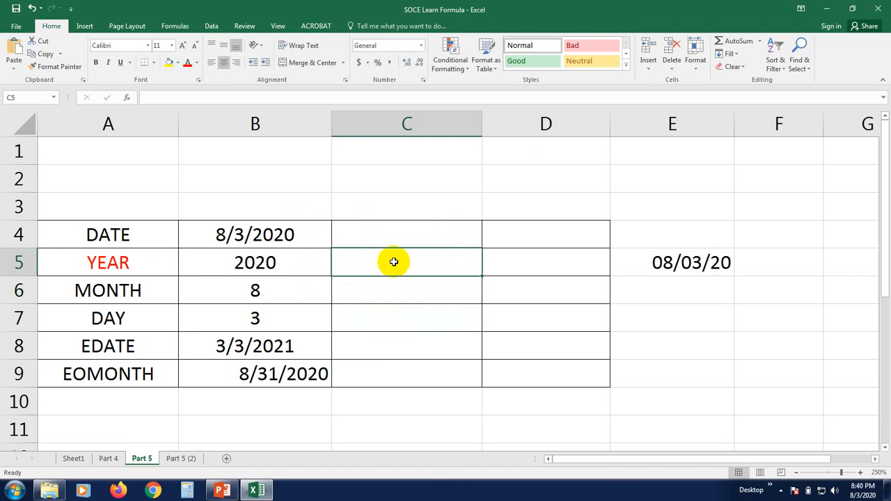
type("=")
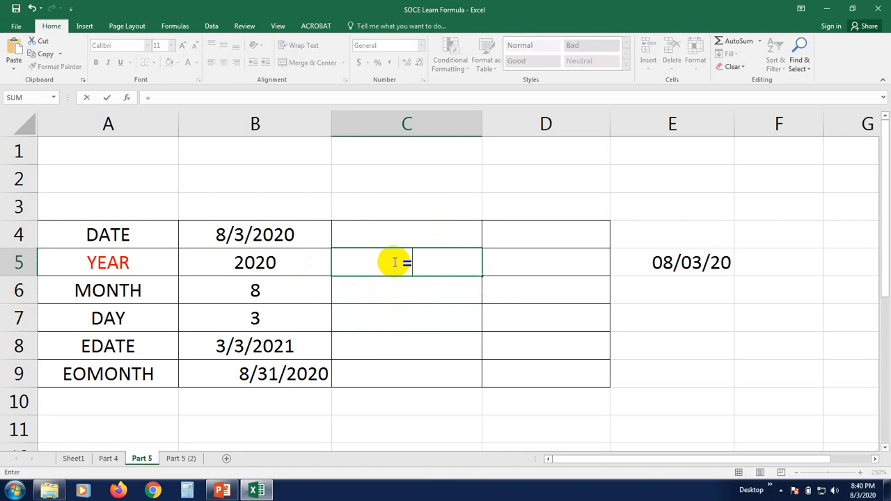
type("YEAR")
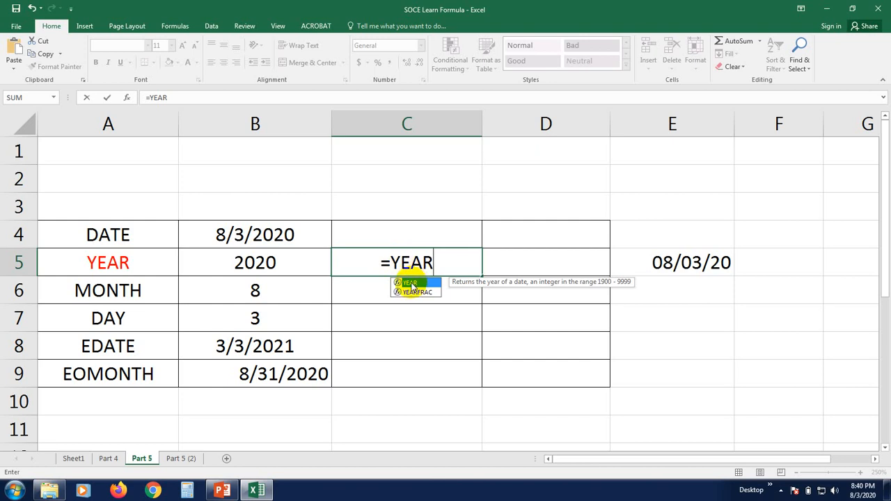
double_click(411, 286)
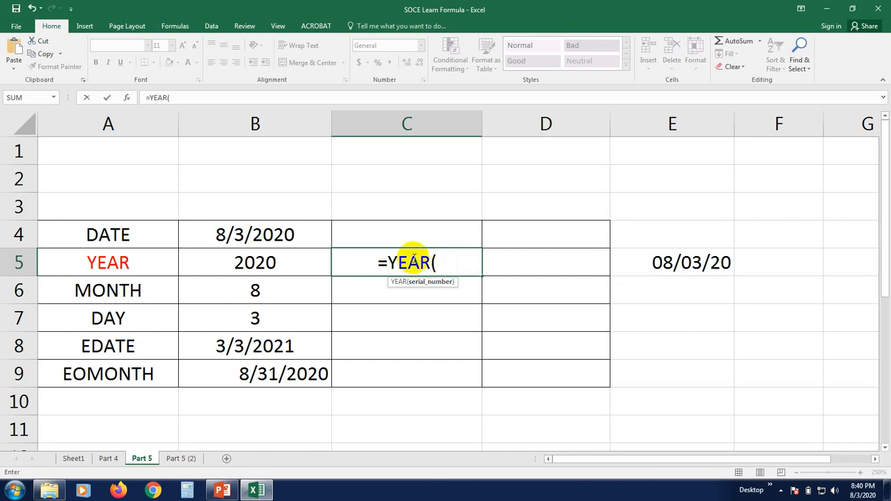
left_click(697, 262)
type(")")
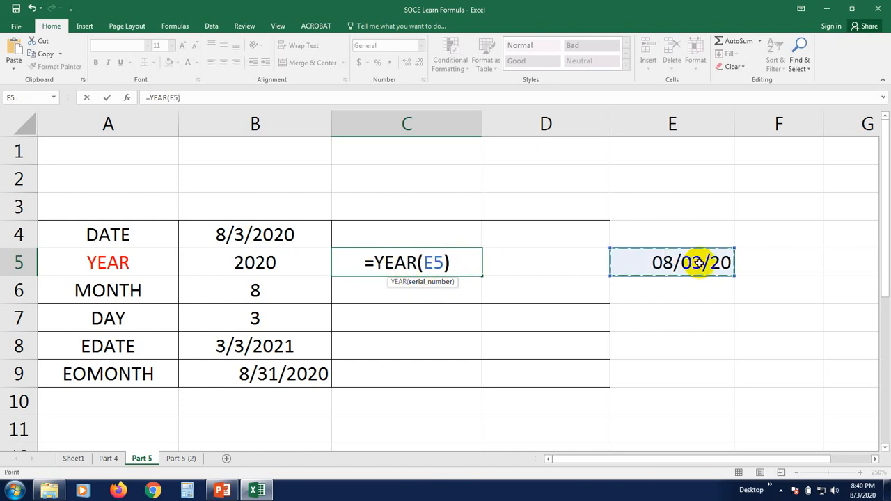
key("Return")
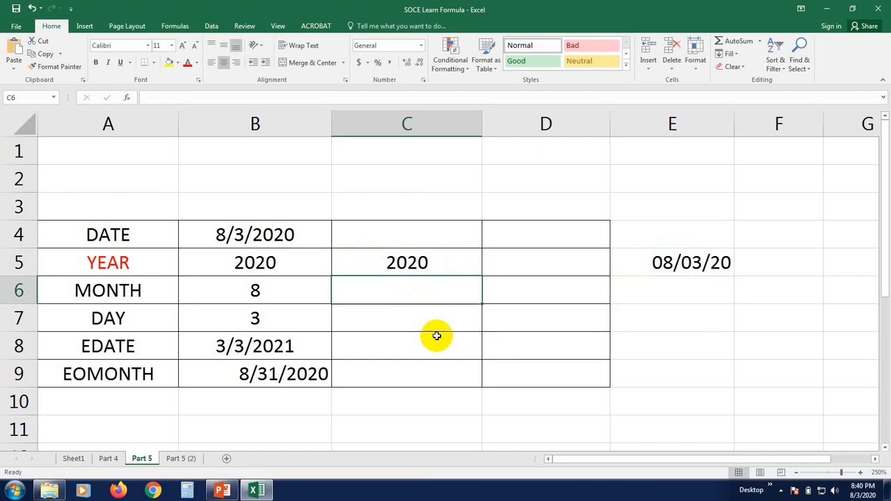
left_click(422, 265)
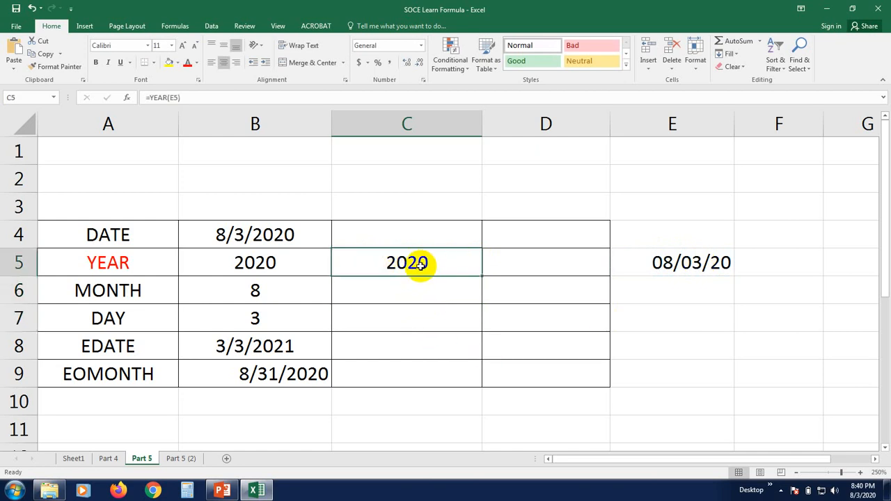
Step: Change the date in E5 to 8/3/2021 and check the year formula in C5
left_click(710, 256)
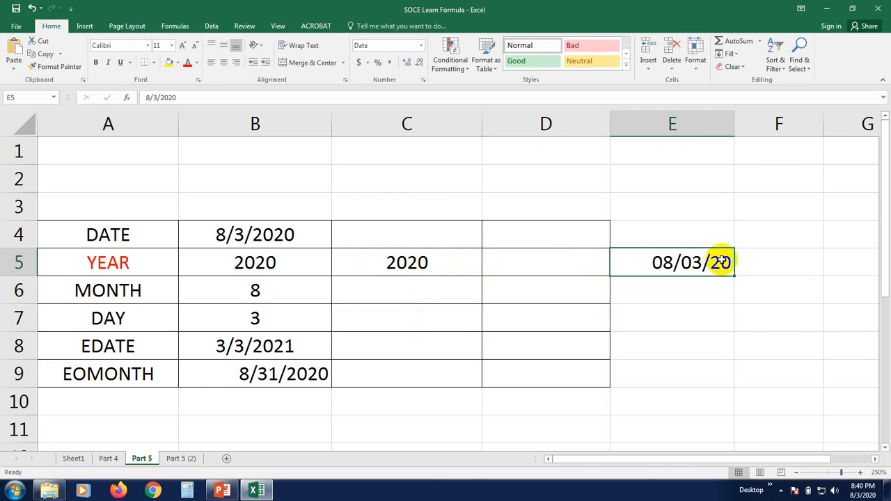
double_click(722, 262)
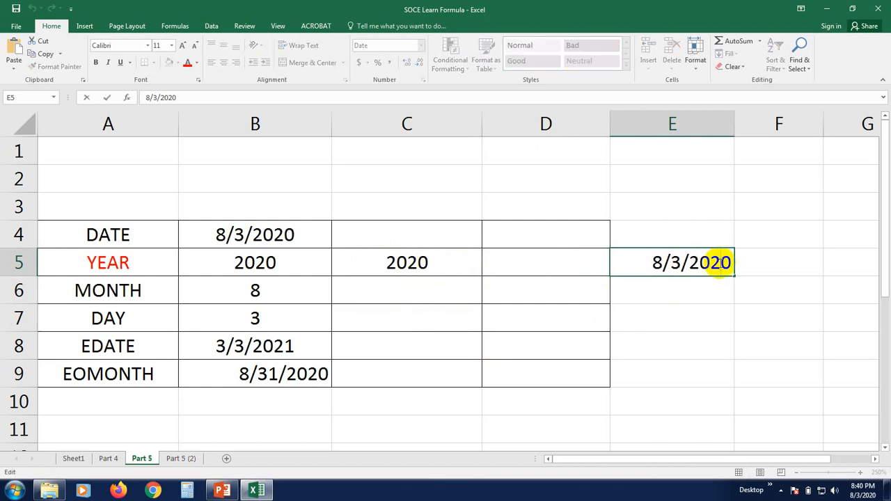
key("BackSpace")
type("1")
key("Return")
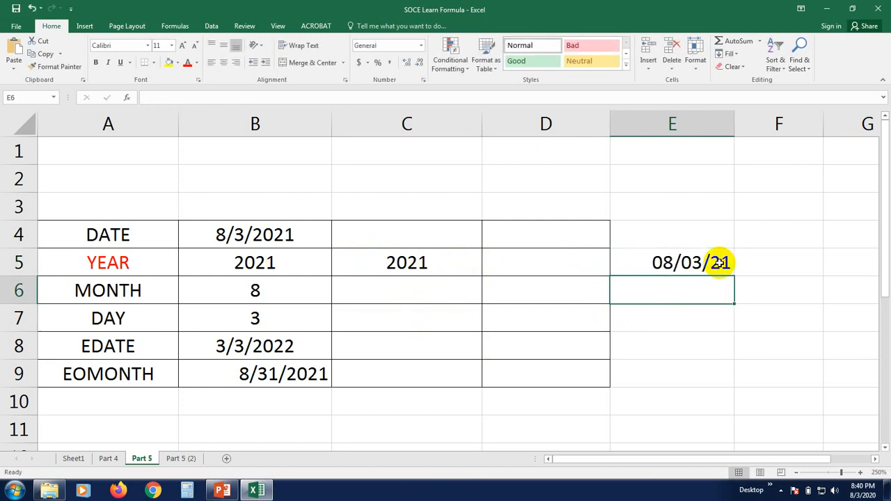
left_click(416, 271)
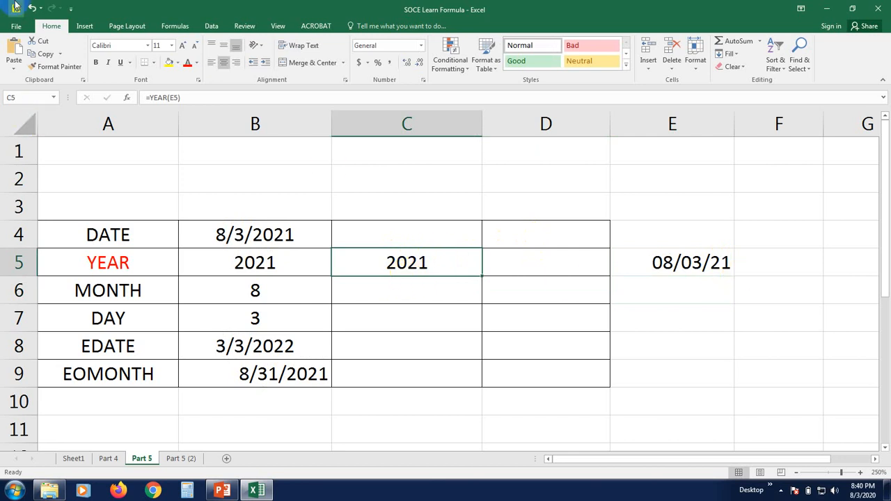
Step: Undo the last date change in E5 and recheck the year formula in C5
left_click(33, 11)
left_click(370, 292)
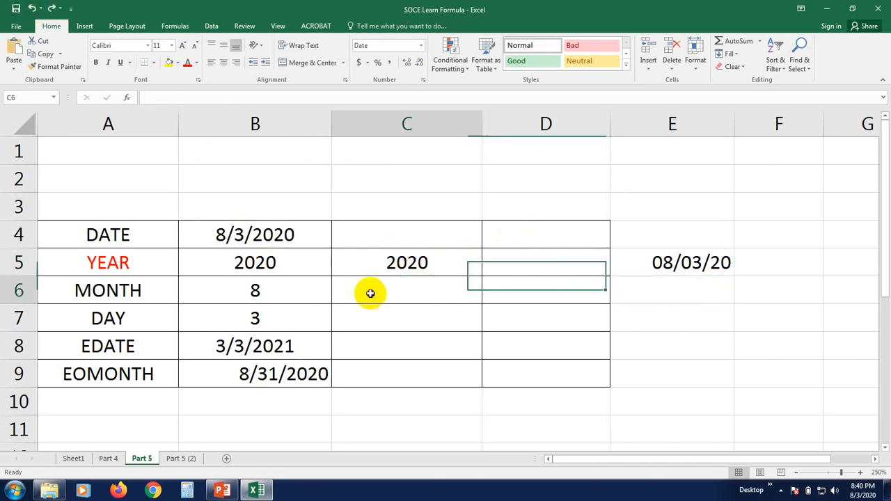
left_click(403, 271)
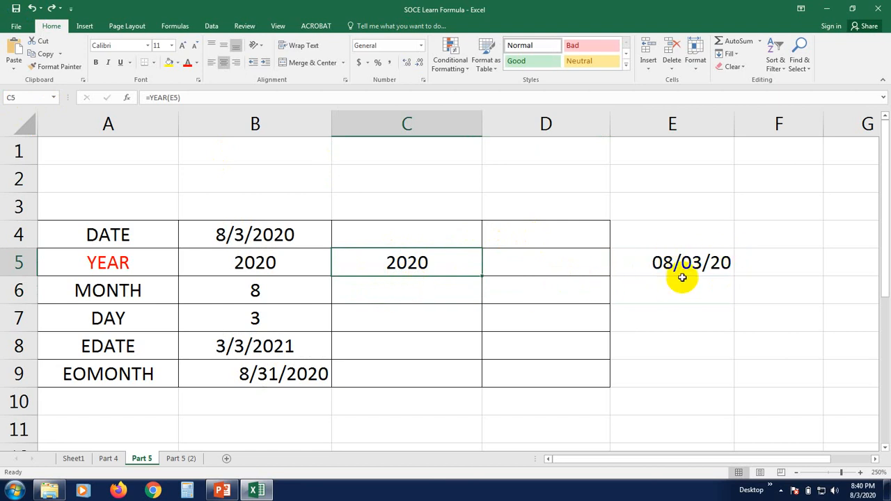
Step: Enter the formula =MONTH(E5) in cell C6 to extract the month from the date in E5
left_click(420, 291)
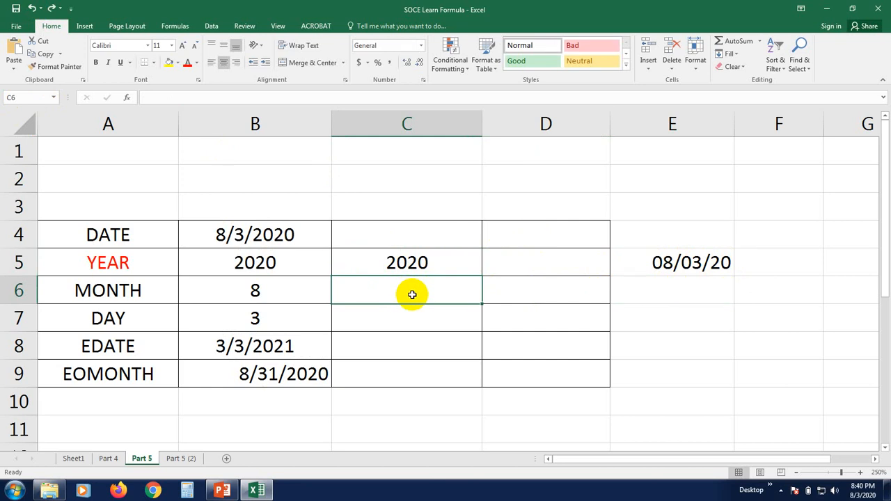
type("=")
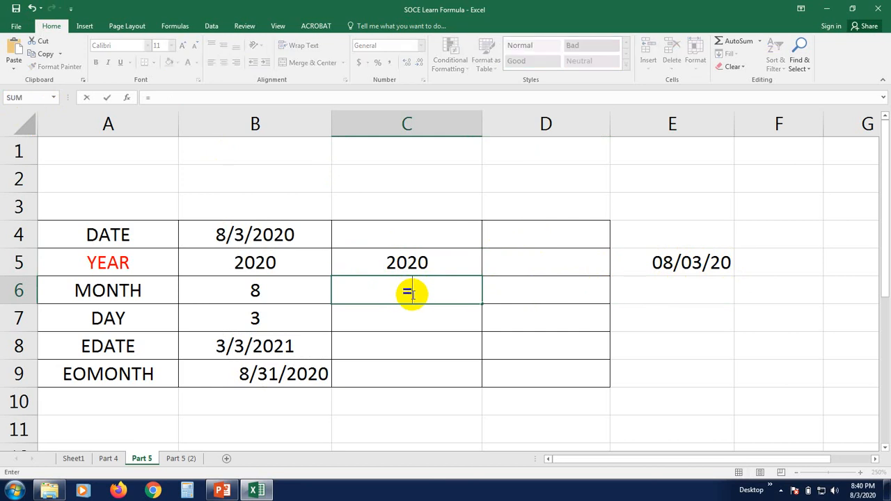
type("MONTH")
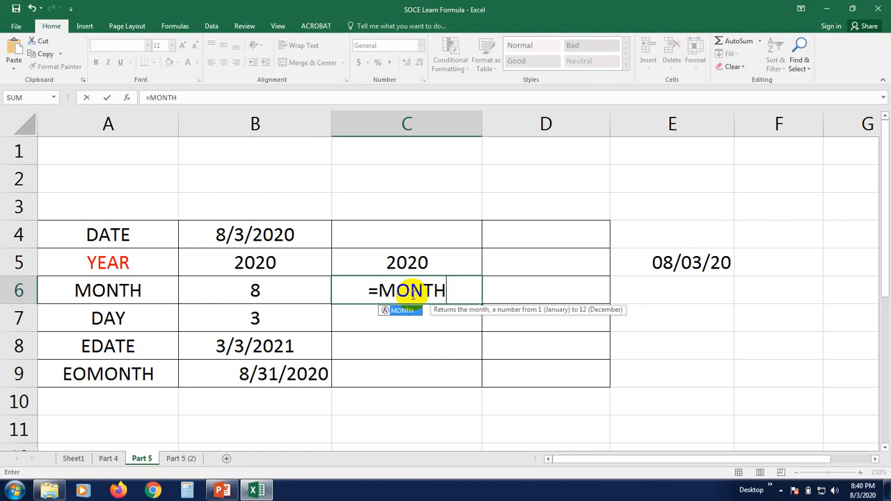
type("(")
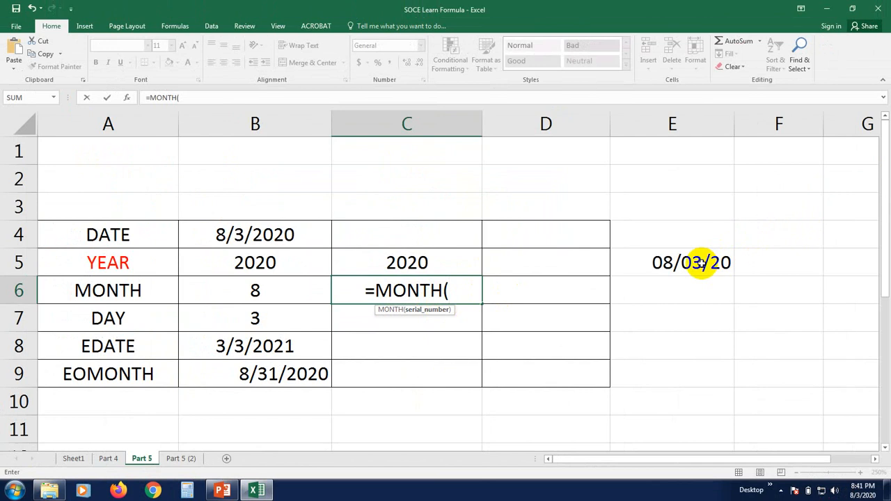
left_click(700, 263)
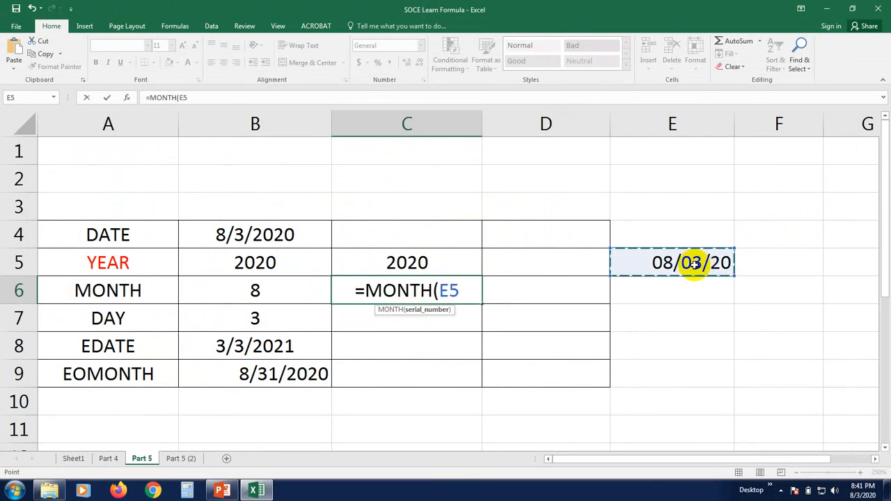
type(")")
key("Return")
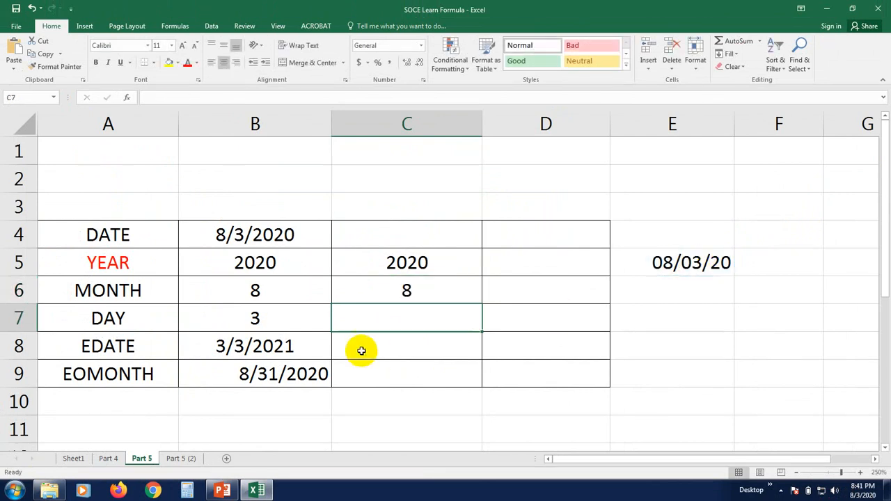
left_click(399, 270)
left_click(406, 286)
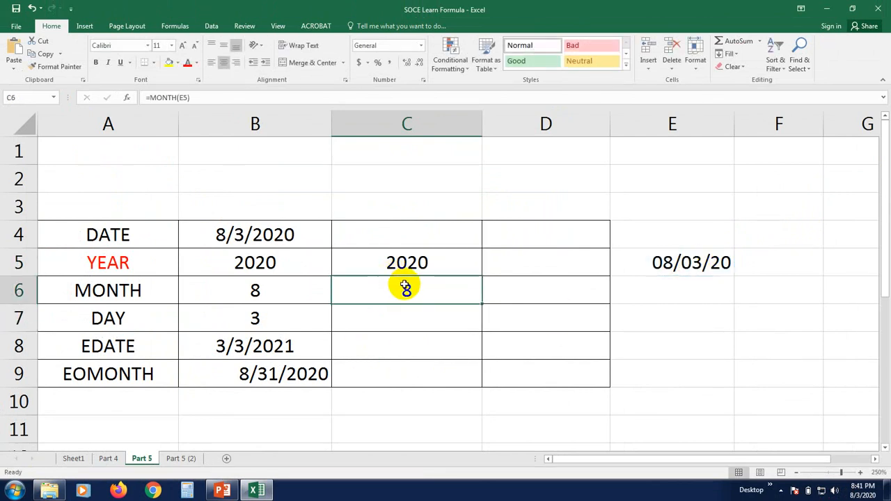
left_click(413, 321)
left_click(408, 290)
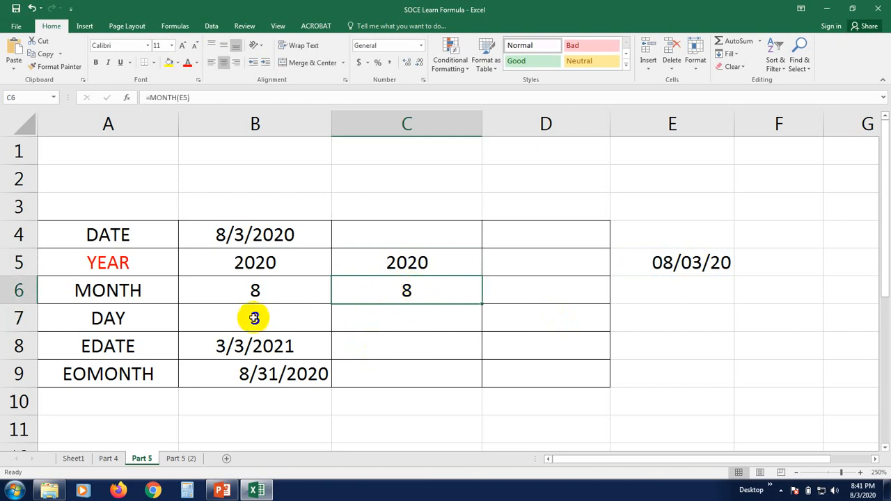
Step: Enter the formula =DAY(E5) in cell C7 to extract the day from the date in E5
left_click(693, 258)
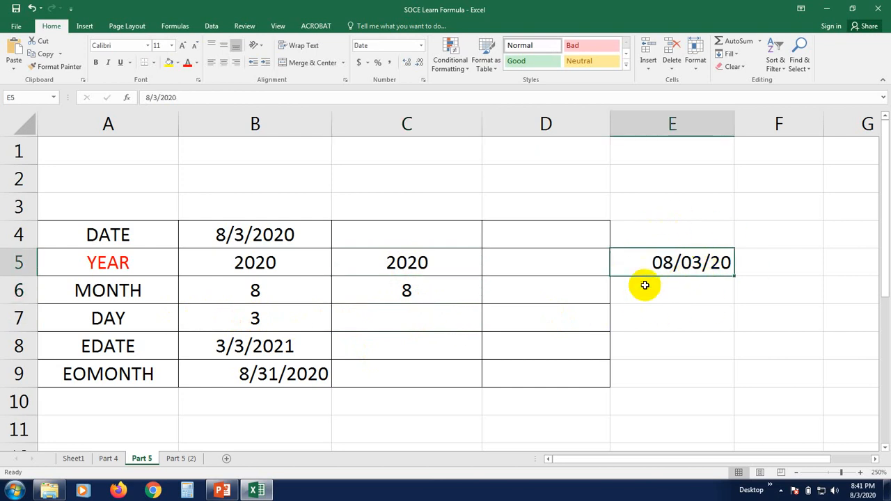
left_click(390, 325)
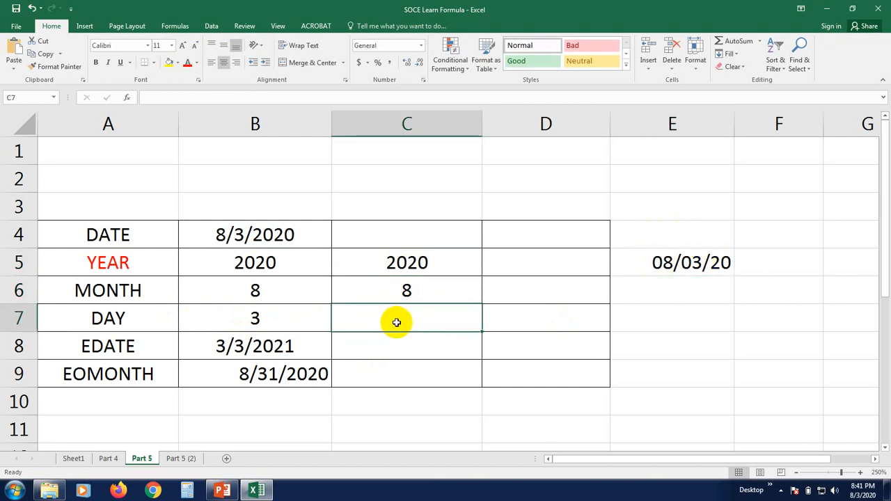
type("=")
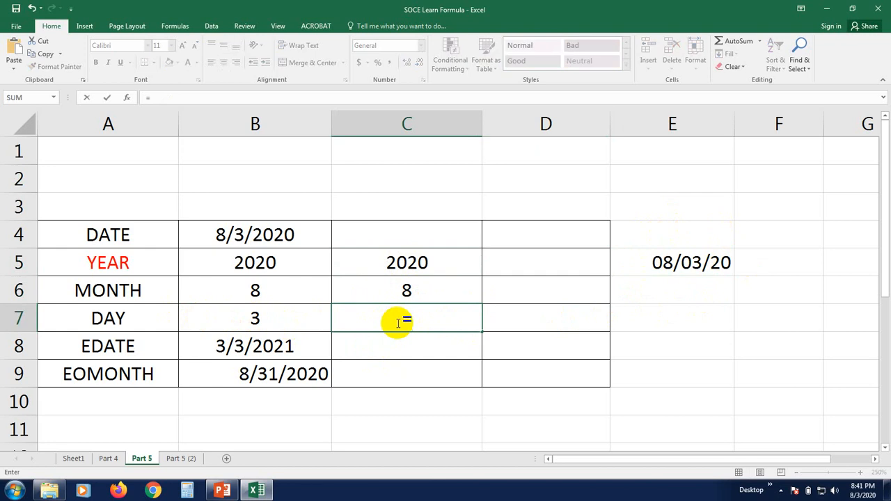
type("DAY")
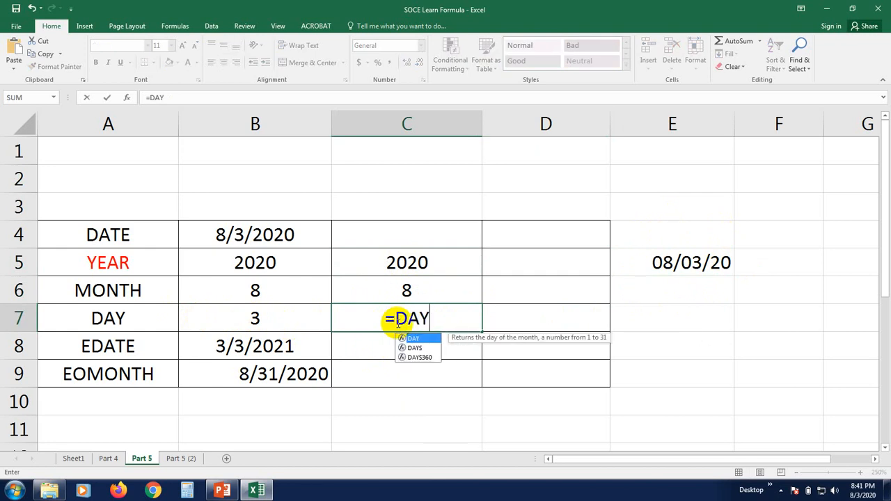
type("(")
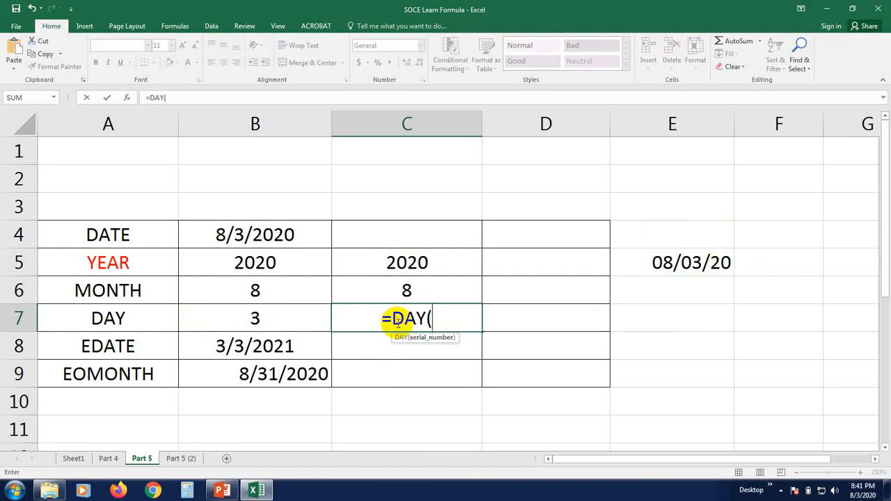
left_click(695, 267)
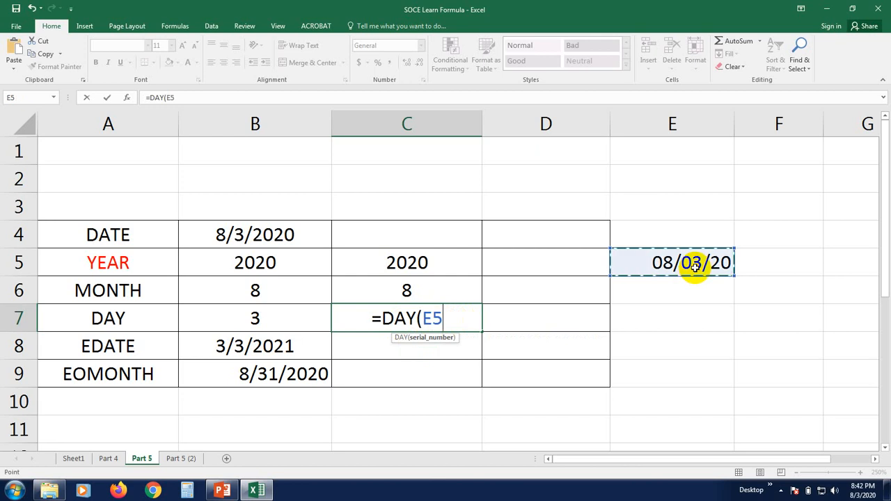
type(")")
key("Return")
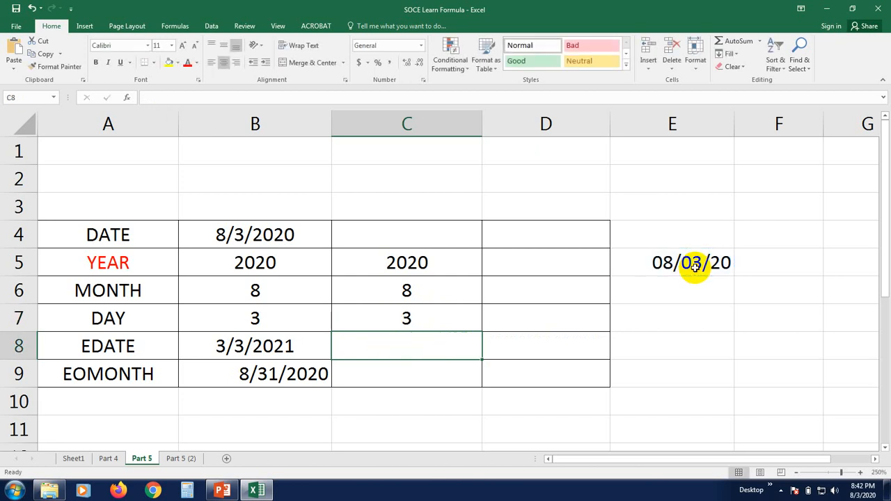
left_click(458, 314)
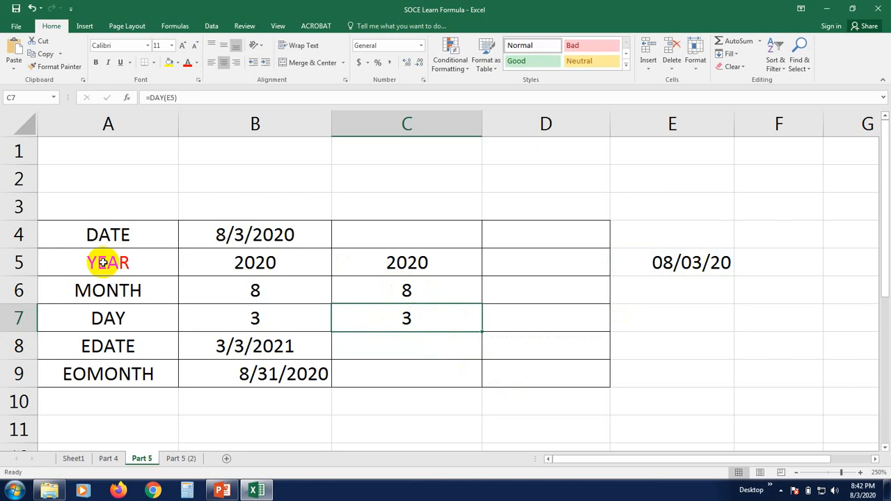
Step: Review the YEAR, MONTH and DAY formulas in cells C5 to C7 against their row labels
left_click(460, 260)
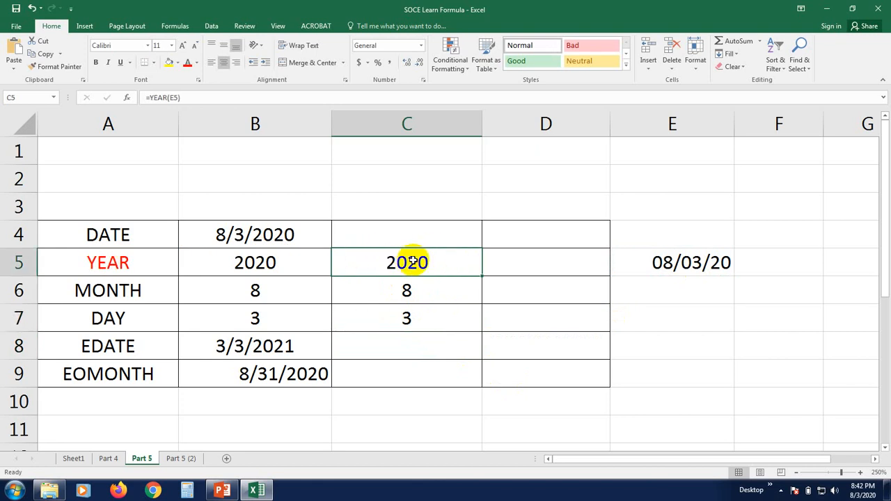
left_click(108, 291)
left_click(408, 298)
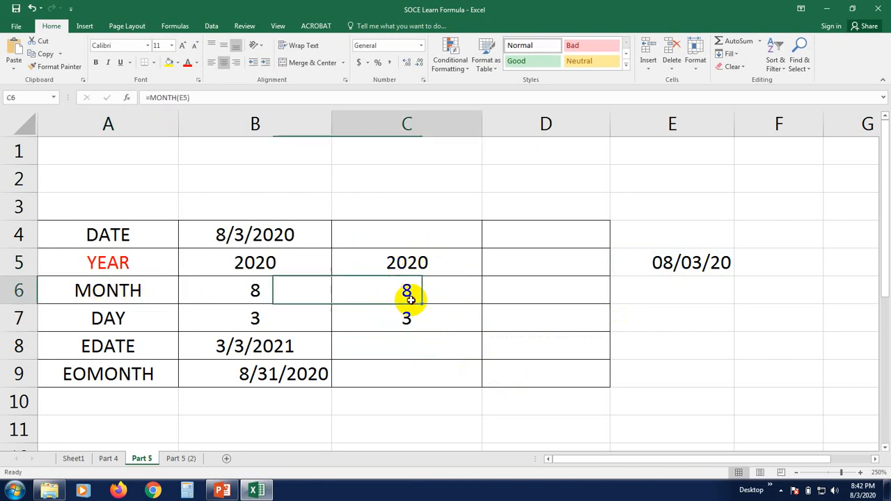
left_click(65, 320)
left_click(432, 320)
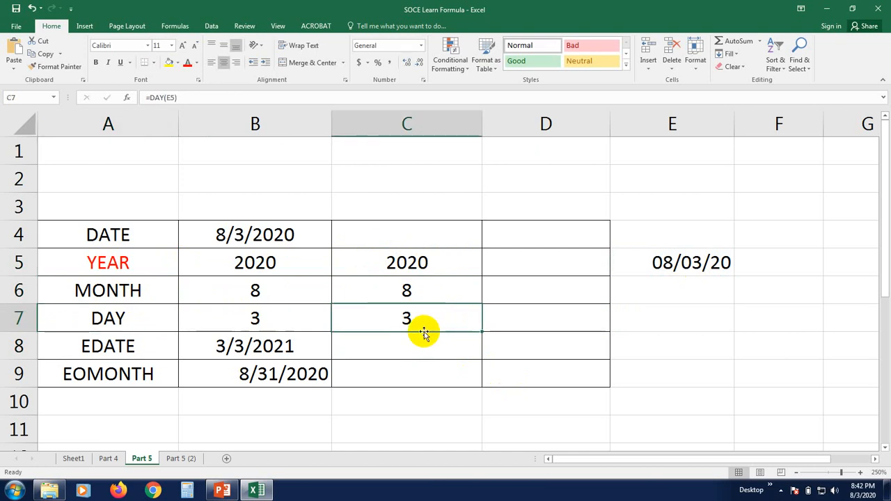
left_click(423, 340)
left_click(412, 319)
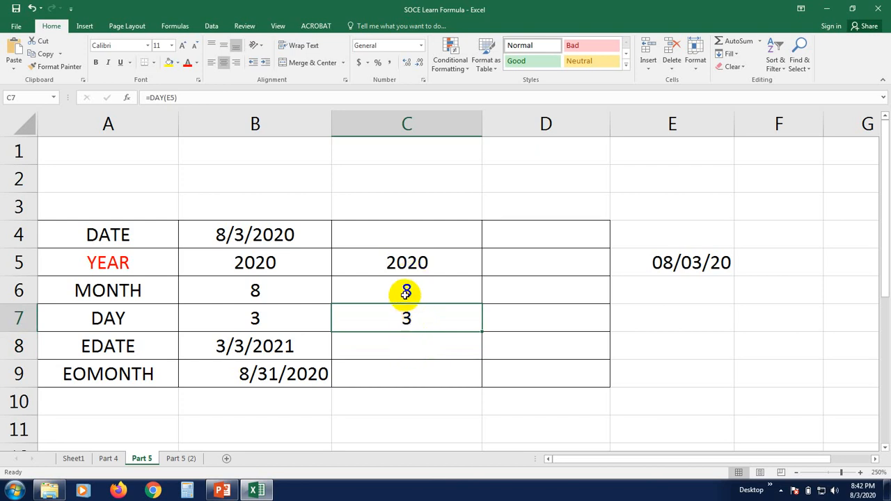
left_click(407, 288)
left_click(409, 321)
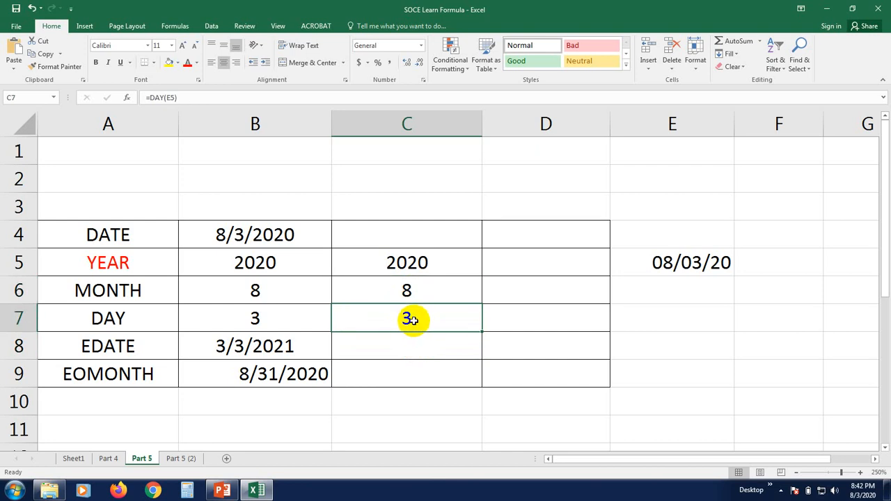
left_click(379, 235)
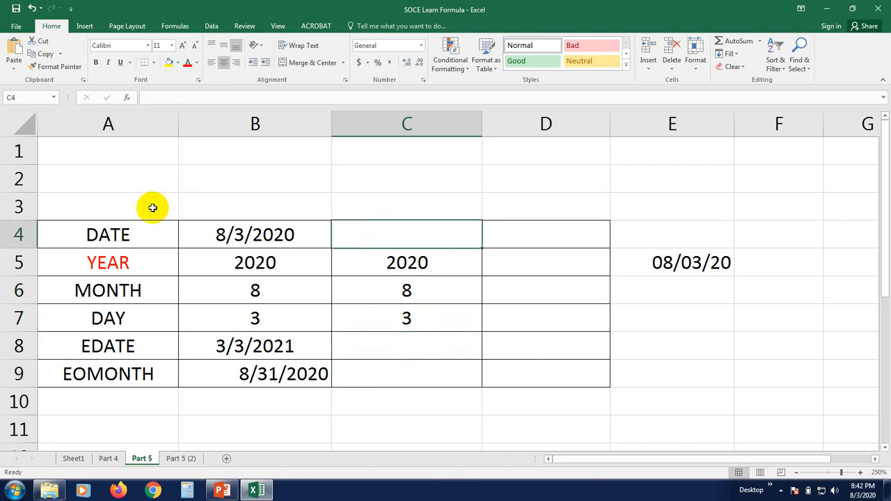
left_click(358, 292)
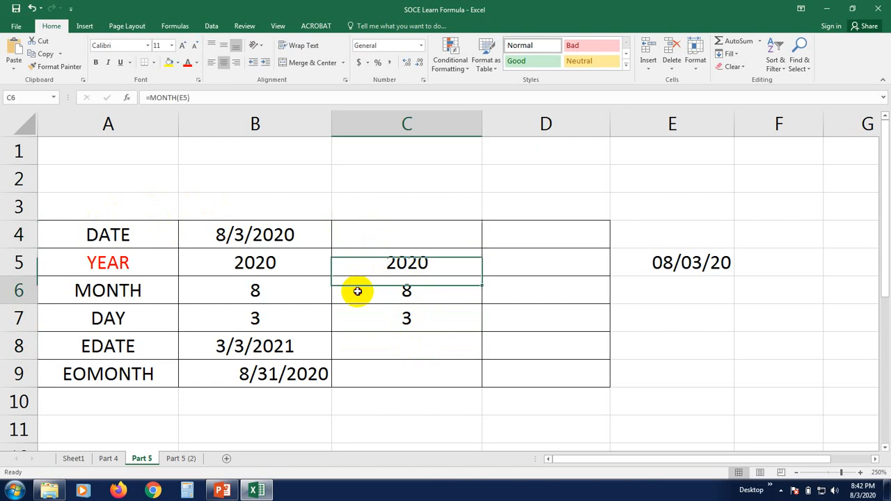
left_click(397, 263)
left_click(405, 288)
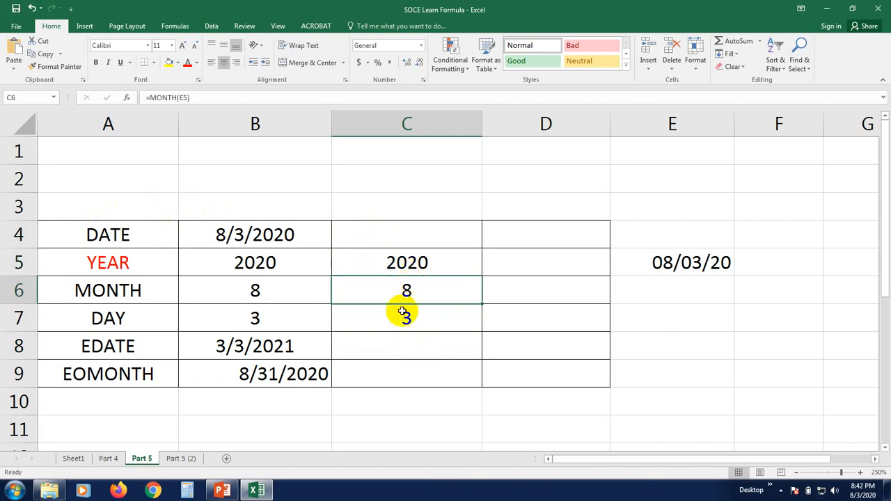
left_click(405, 321)
Step: Enter the formula =DATE(C5,C6,C7) in cell C4 to build a date from the year, month and day cells
left_click(393, 238)
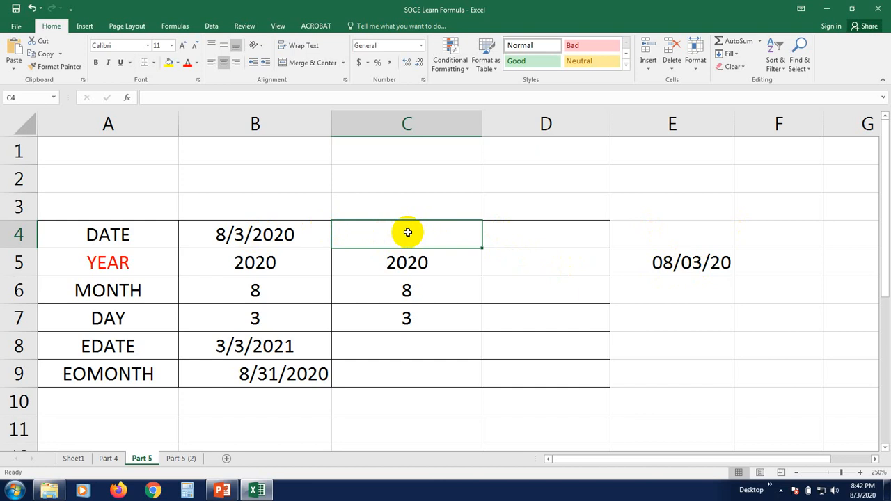
type("=D")
type("ATE")
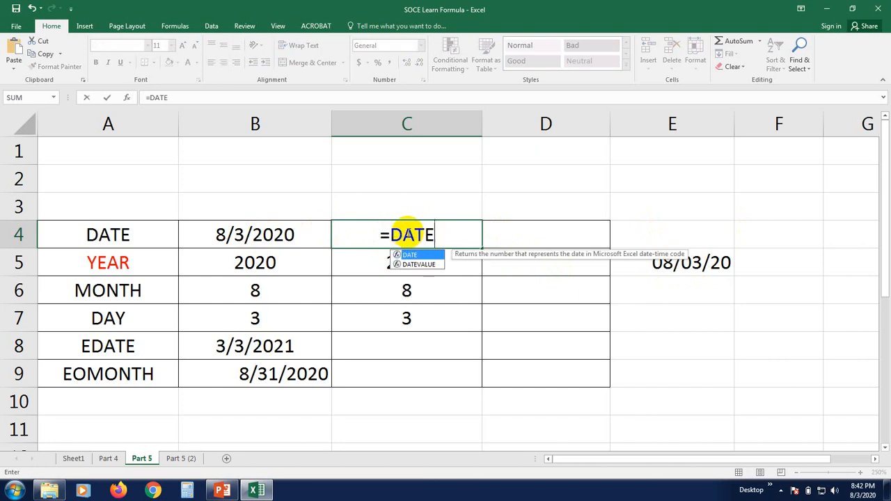
type("(")
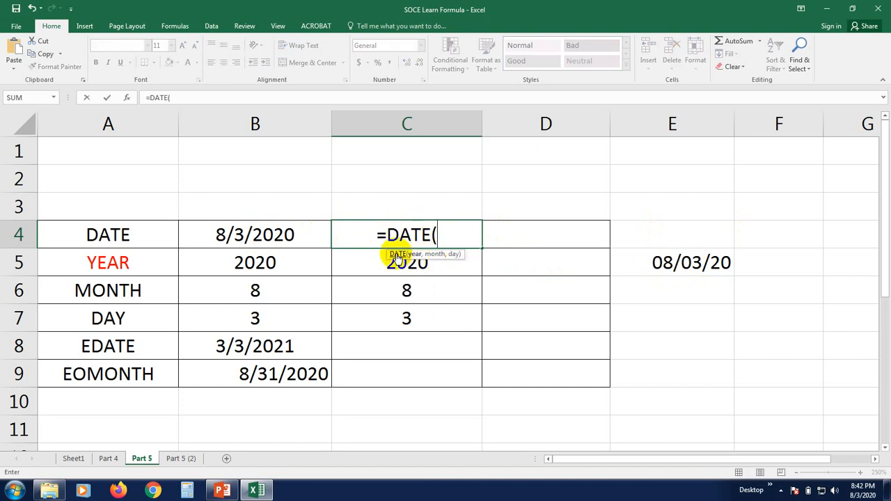
left_click_drag(387, 254, 448, 202)
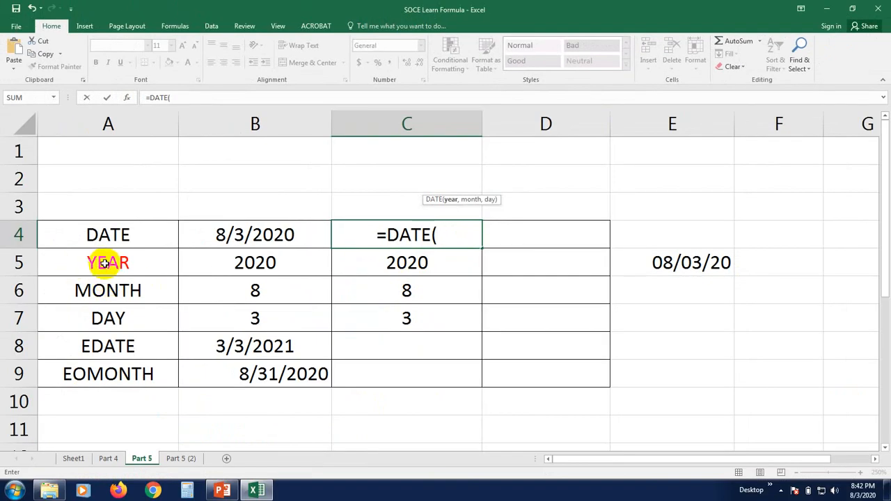
left_click(407, 262)
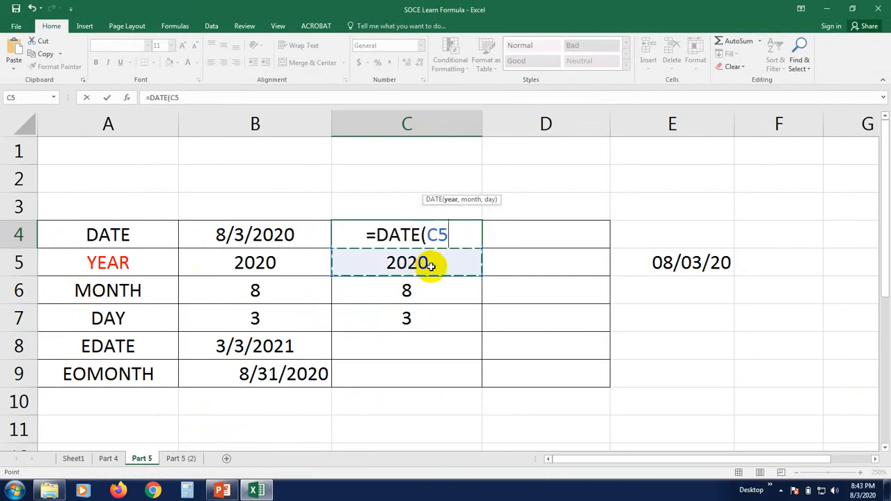
type(",")
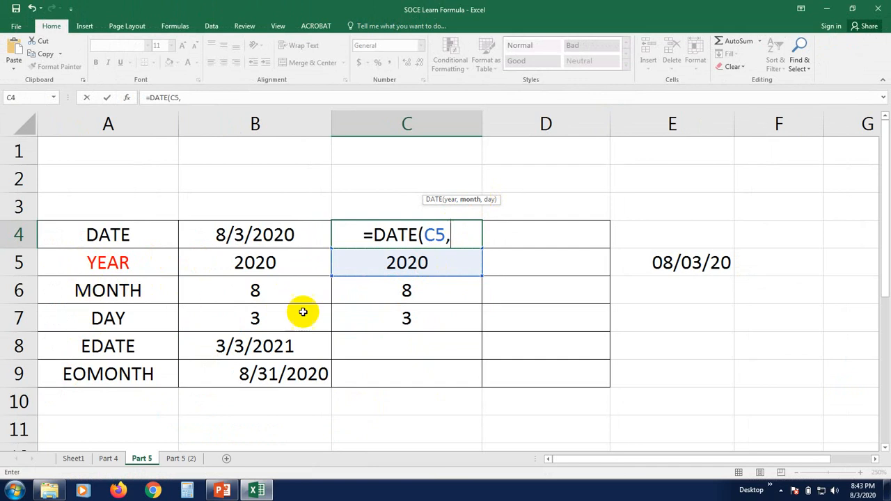
left_click(375, 292)
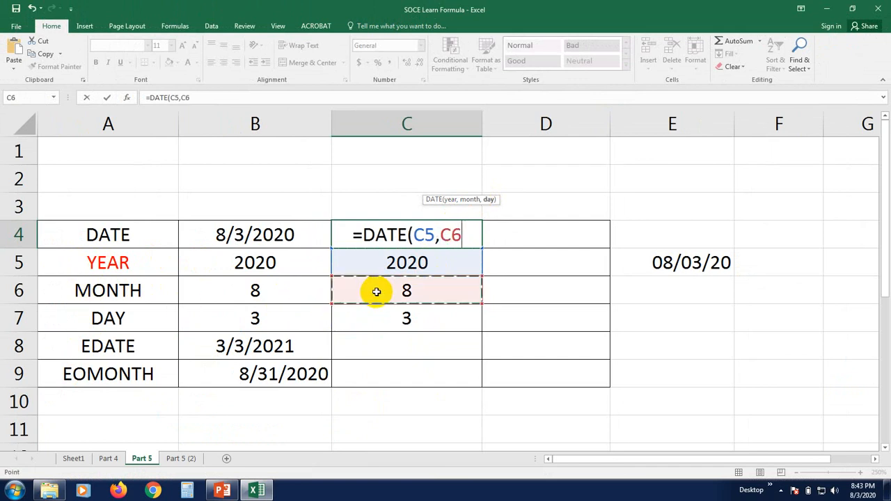
type(",")
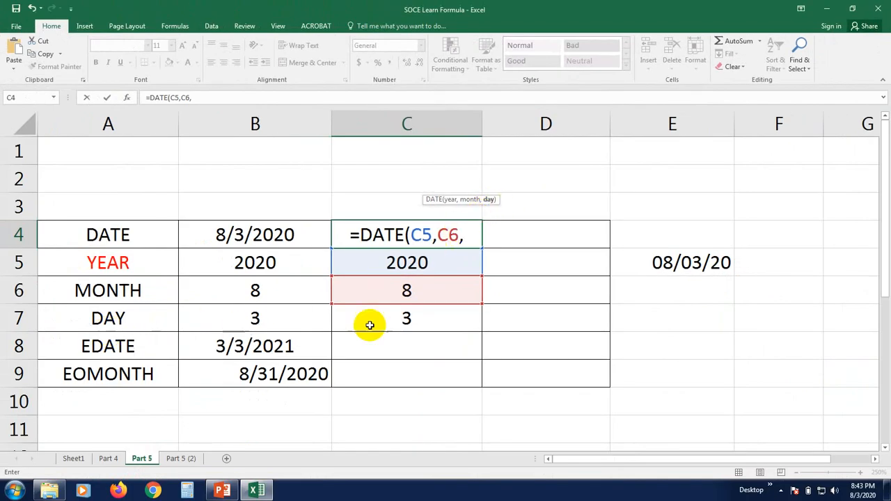
left_click(410, 322)
type(")")
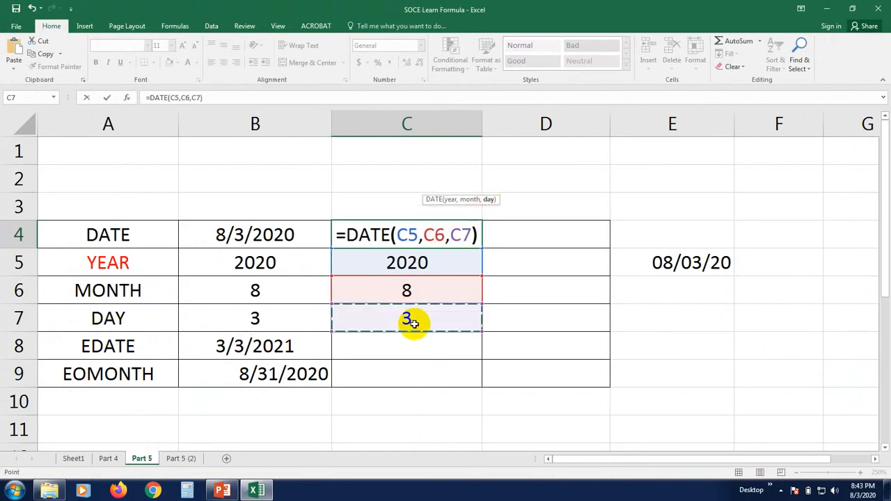
key("Return")
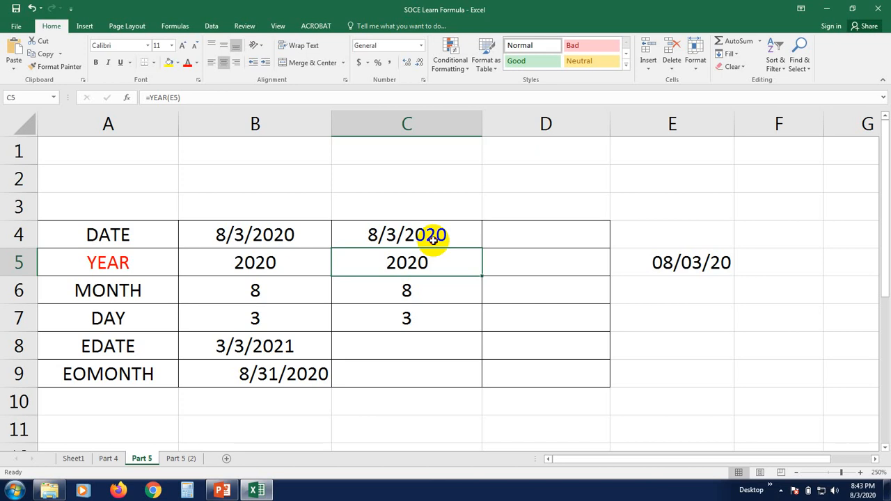
Step: Compare the date formula in C4 with the source date in E5, and examine the EDATE example in B8
left_click(431, 235)
left_click(672, 272)
left_click(461, 237)
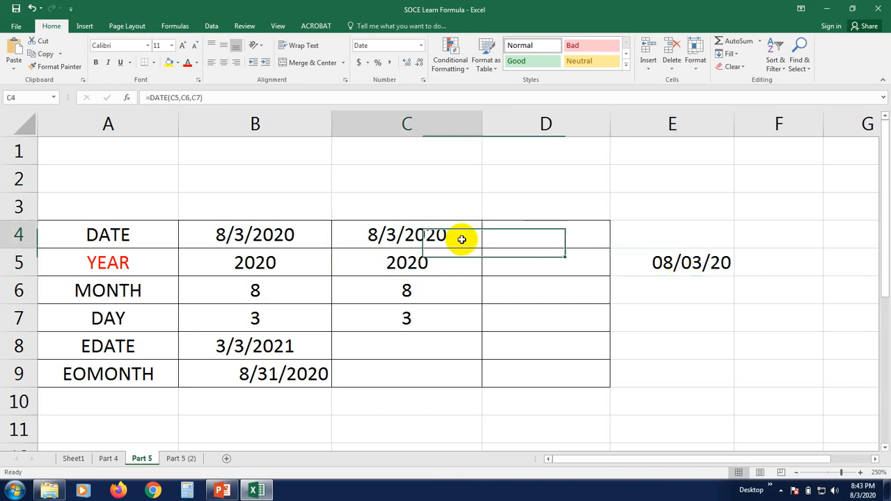
left_click(654, 266)
left_click(428, 235)
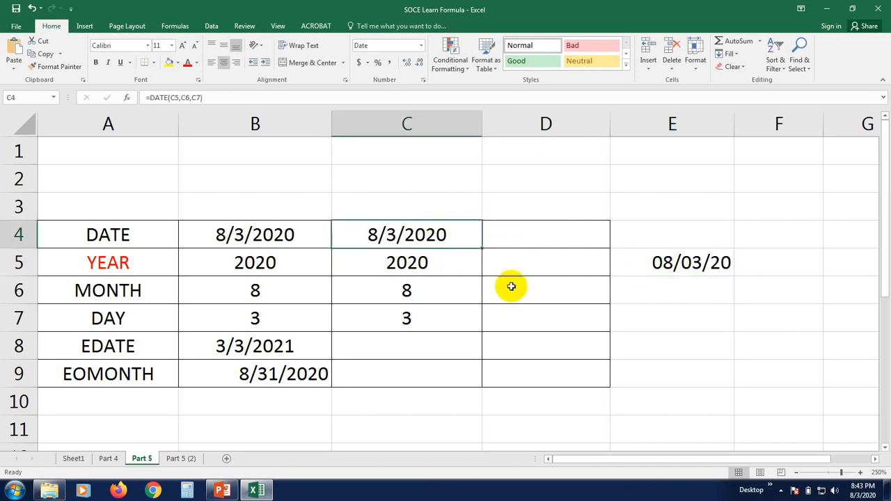
left_click(713, 272)
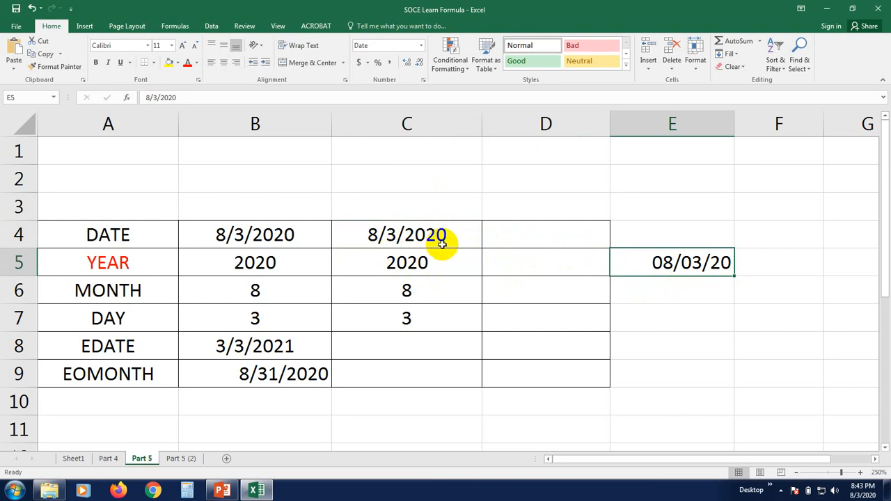
left_click(413, 348)
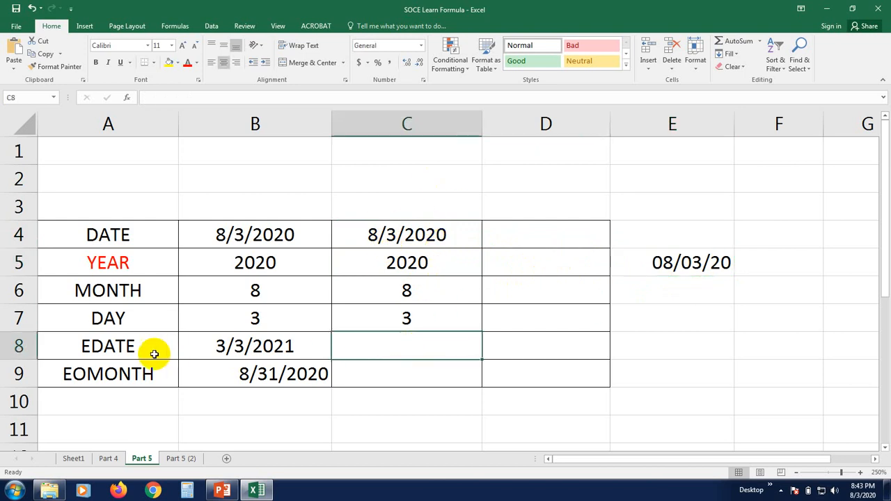
left_click(239, 347)
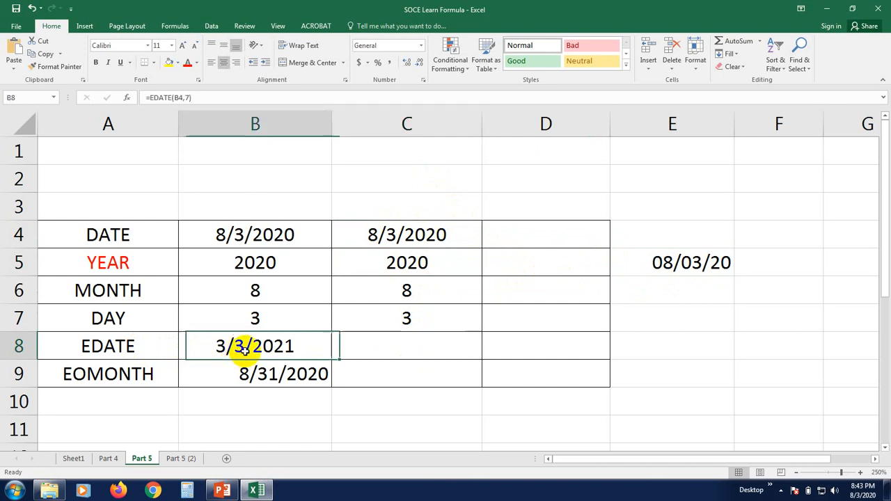
left_click(419, 351)
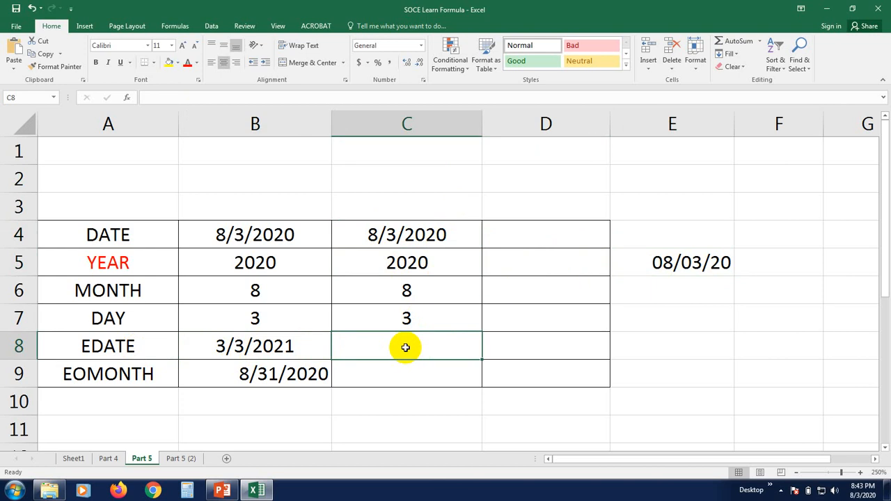
left_click(400, 235)
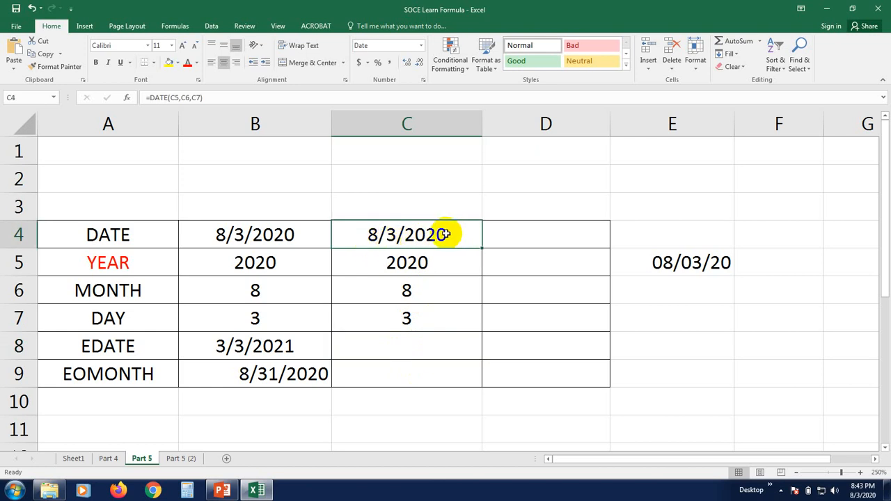
left_click(407, 343)
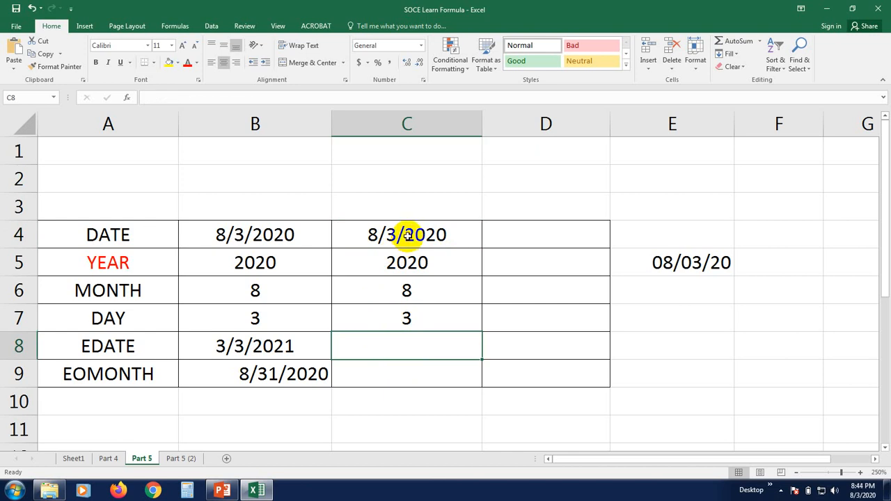
left_click(407, 369)
Step: Enter the formula =EDATE(C4,6) in cell C8 to get the date six months after the date in C4
left_click(401, 350)
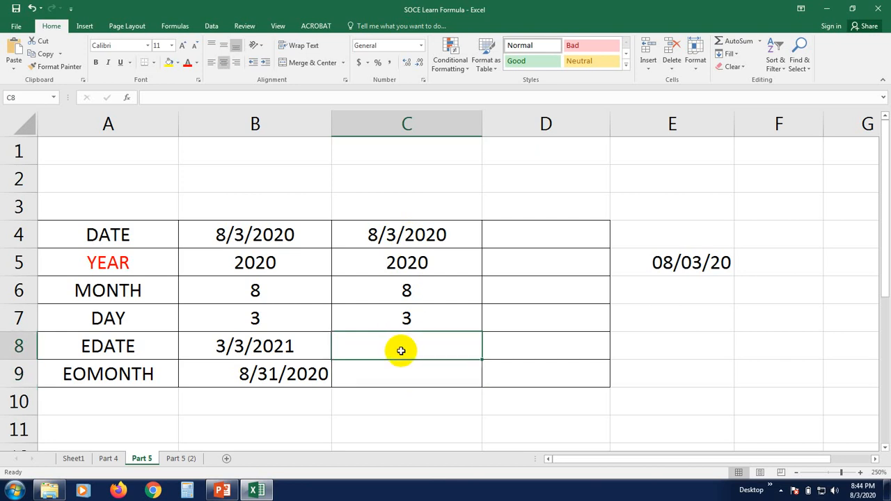
type("=")
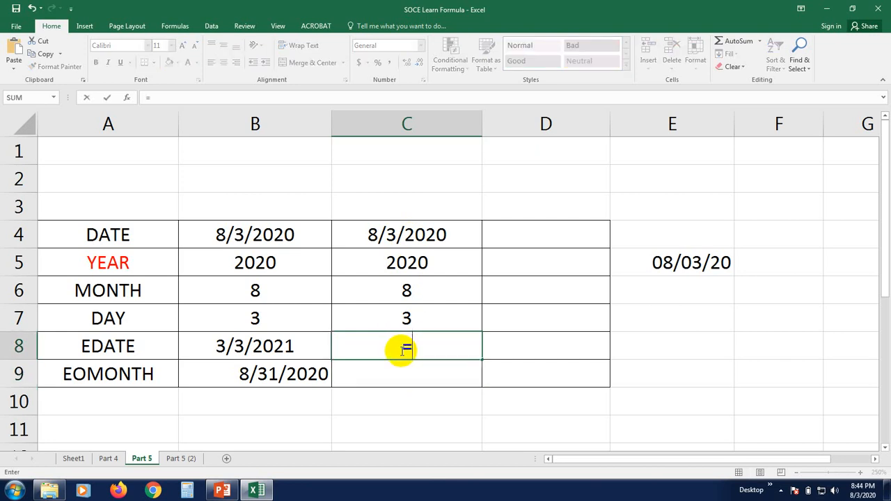
type("EDATE")
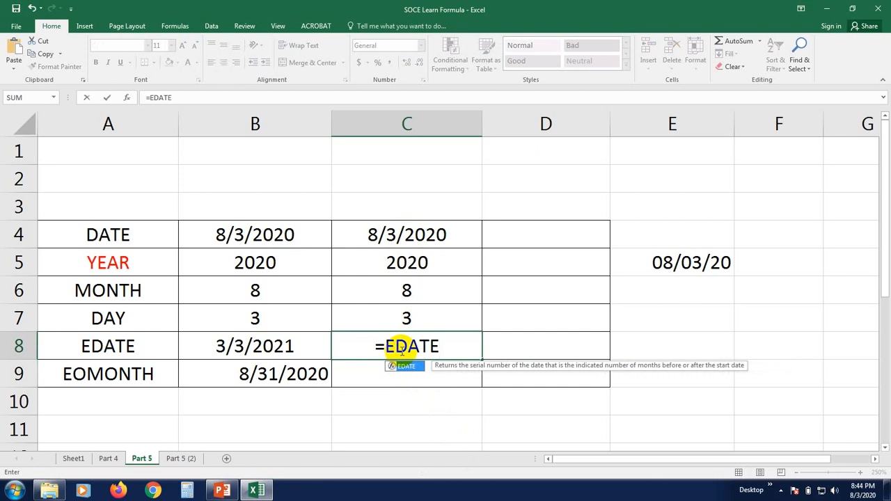
type("(")
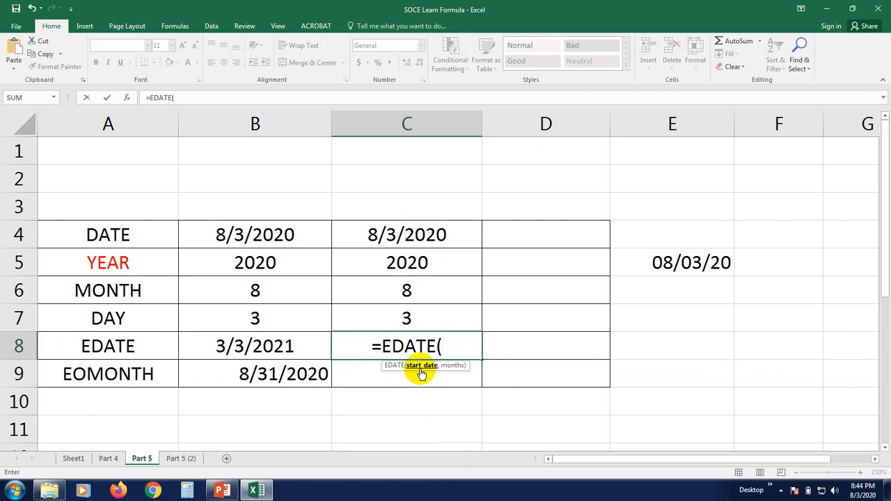
left_click(402, 232)
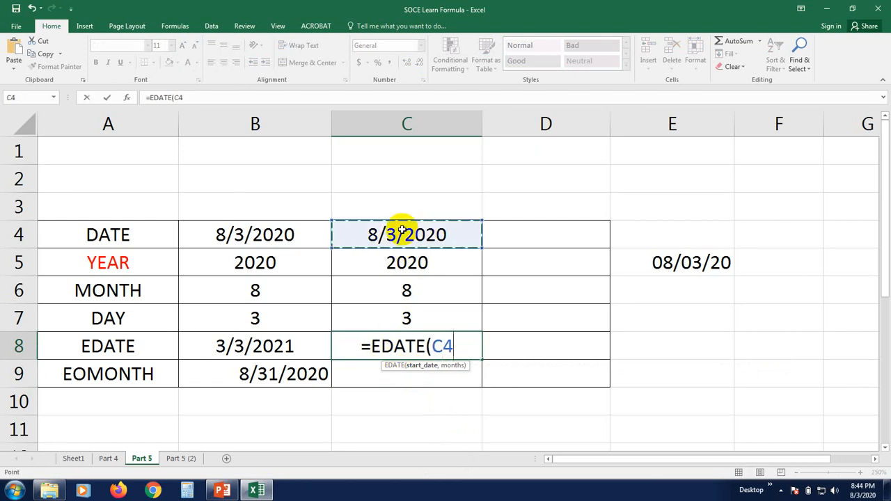
type(",")
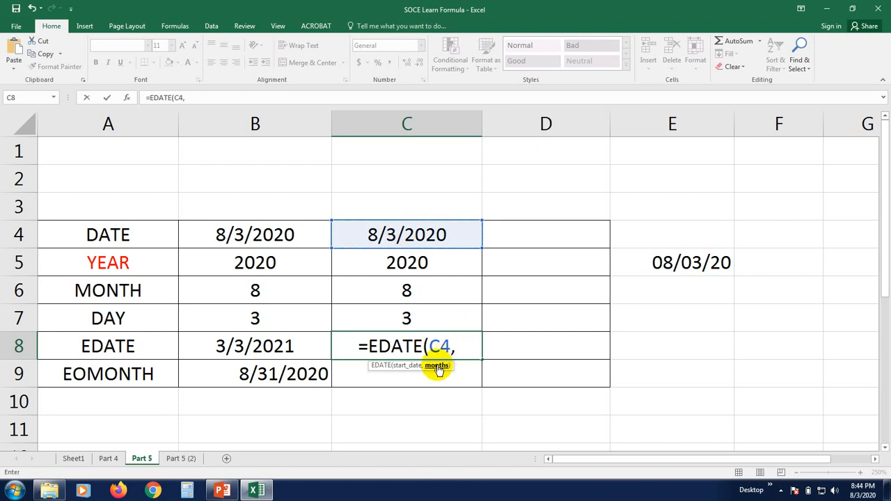
left_click(365, 368)
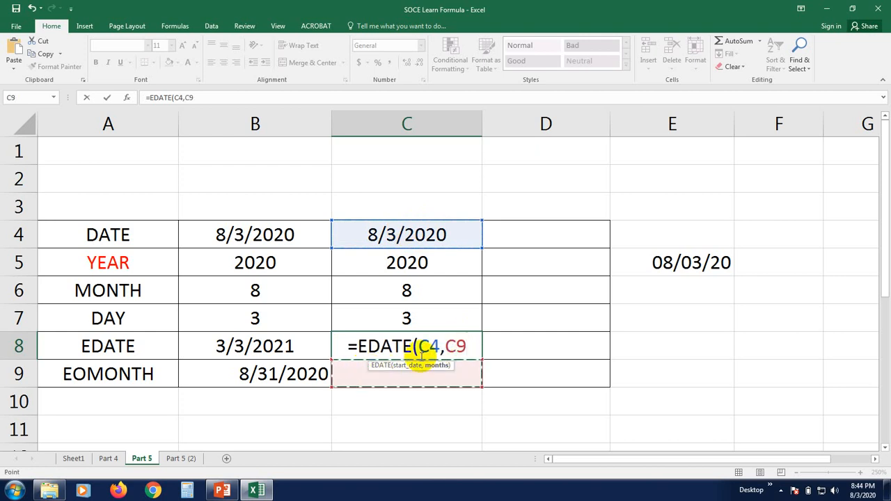
key("BackSpace")
key("BackSpace")
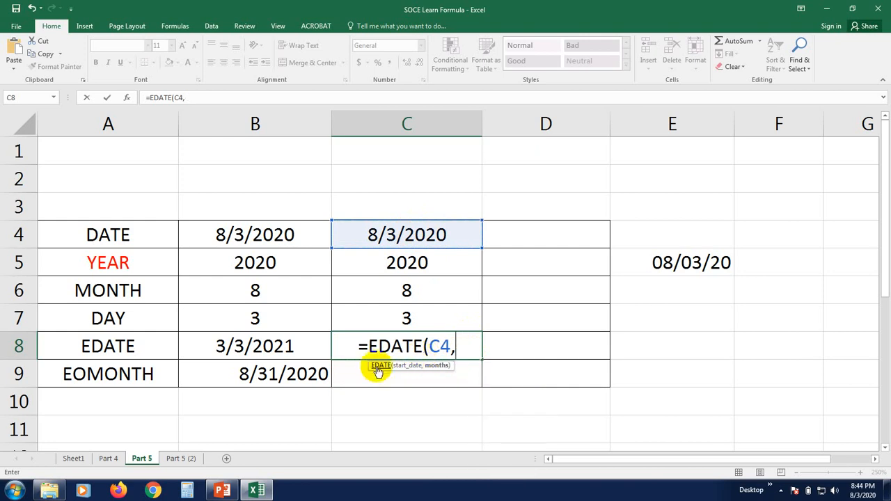
left_click_drag(367, 363, 448, 205)
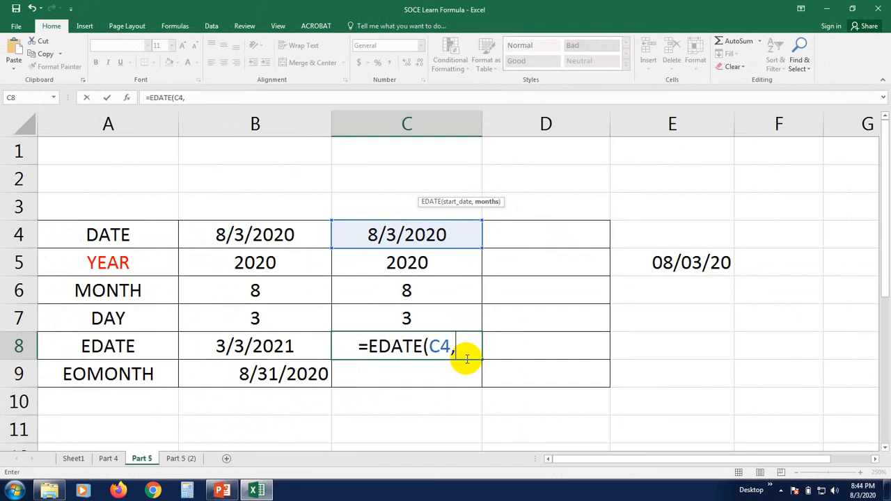
type("6")
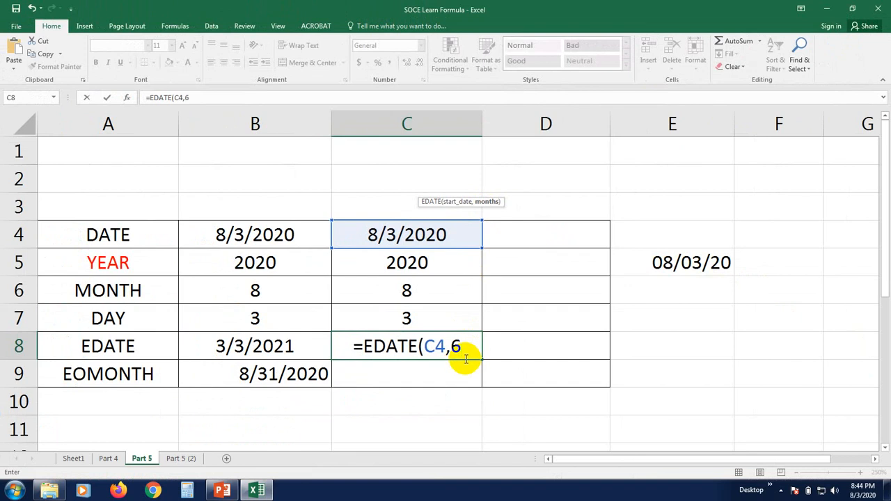
type(")")
key("Return")
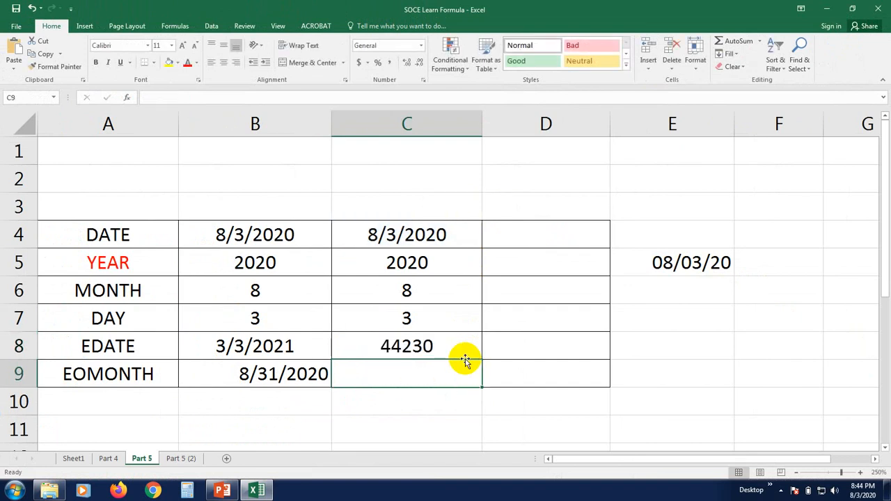
Step: Format the EDATE result in cell C8 as a Short Date
left_click(430, 344)
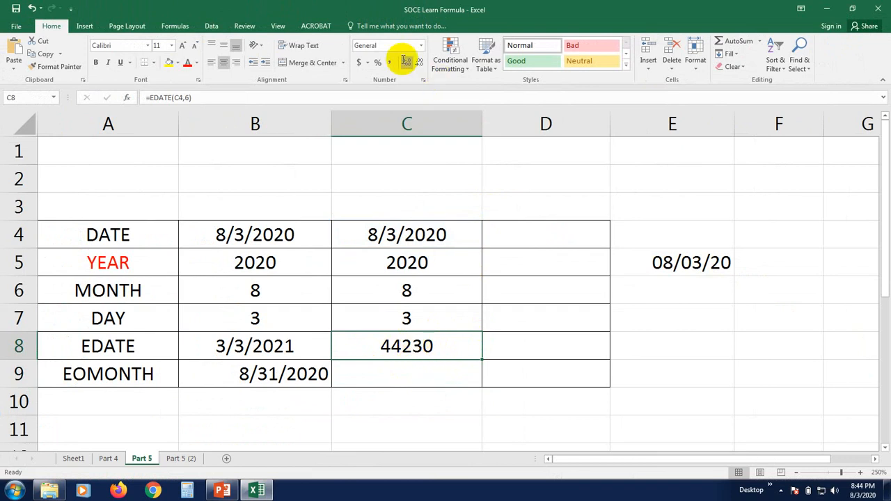
left_click(396, 380)
left_click(392, 346)
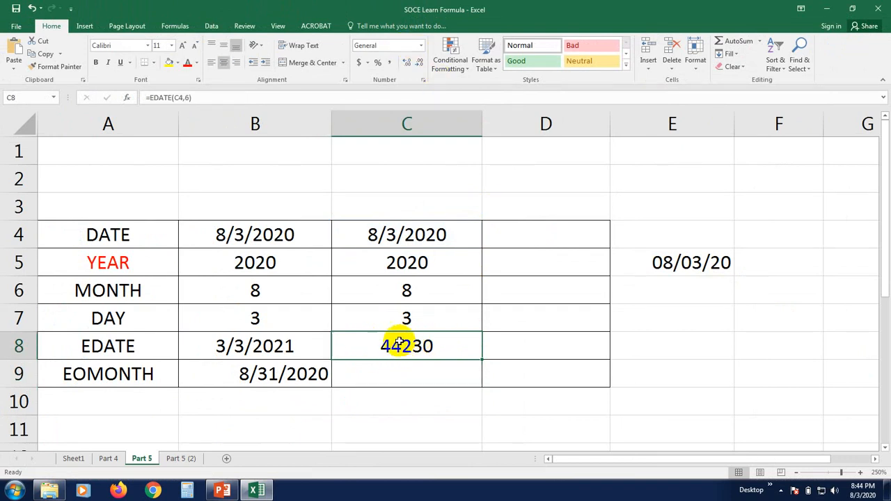
left_click(420, 46)
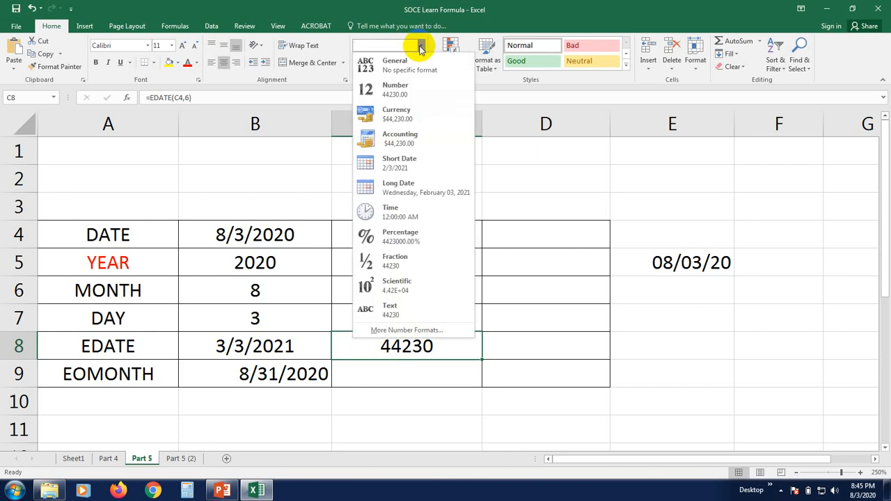
left_click(398, 164)
left_click(408, 412)
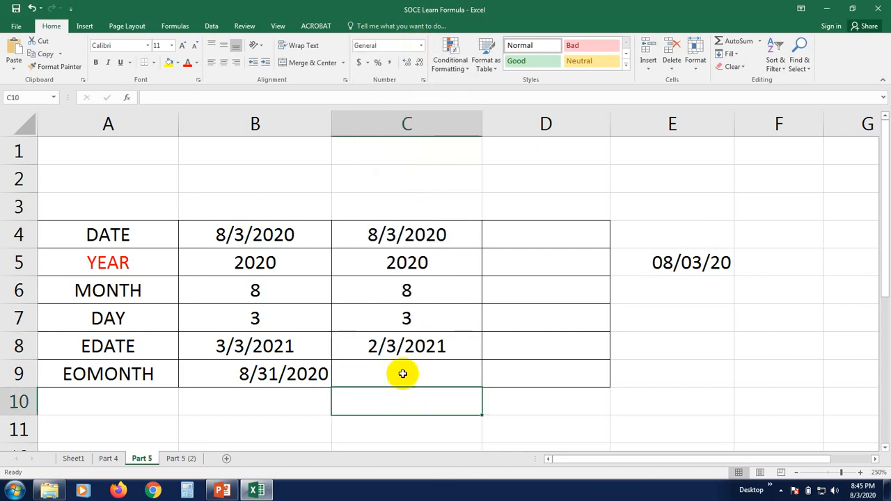
Step: Review the EDATE formula in C8 and examine the EOMONTH example in B9
left_click(395, 346)
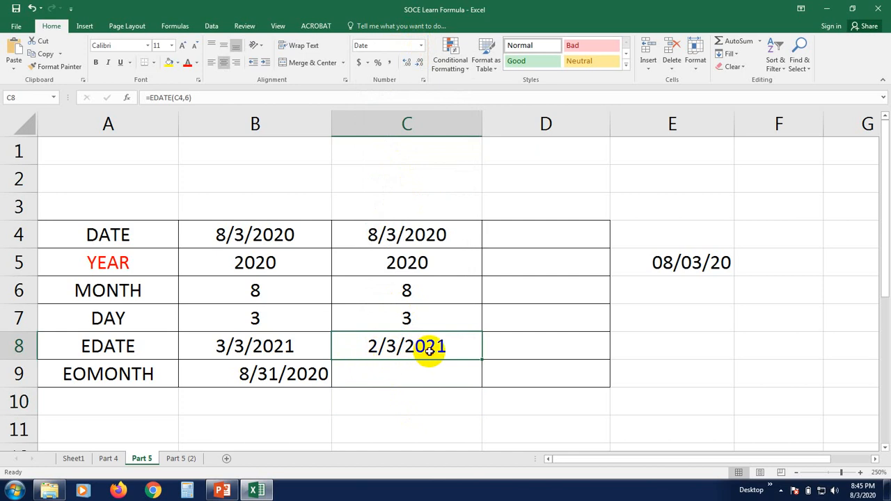
left_click(403, 398)
left_click(404, 320)
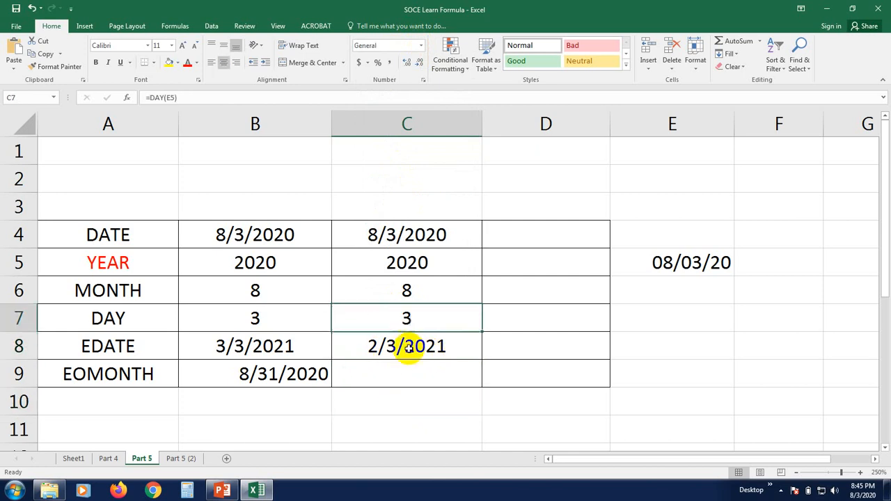
left_click(405, 348)
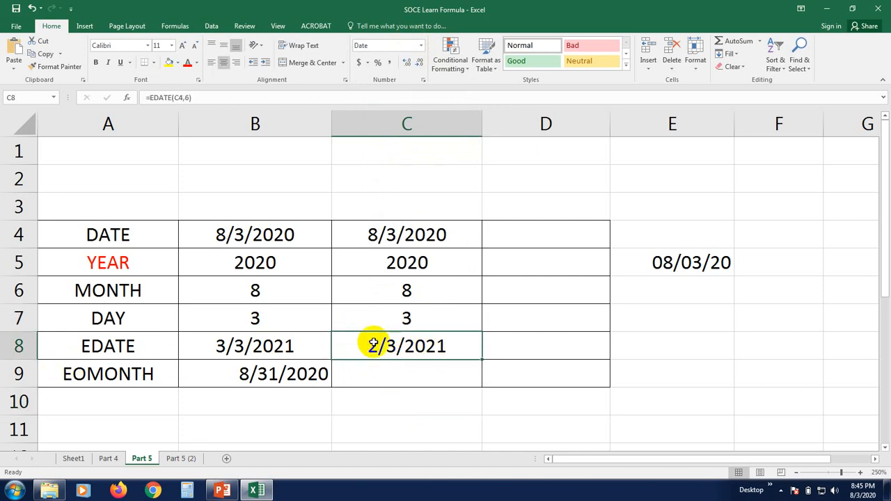
key("Down")
key("Left")
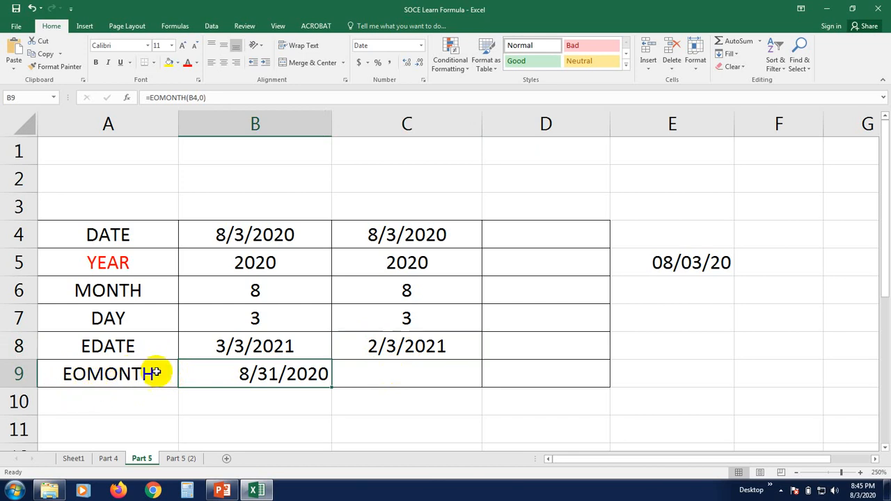
left_click(401, 383)
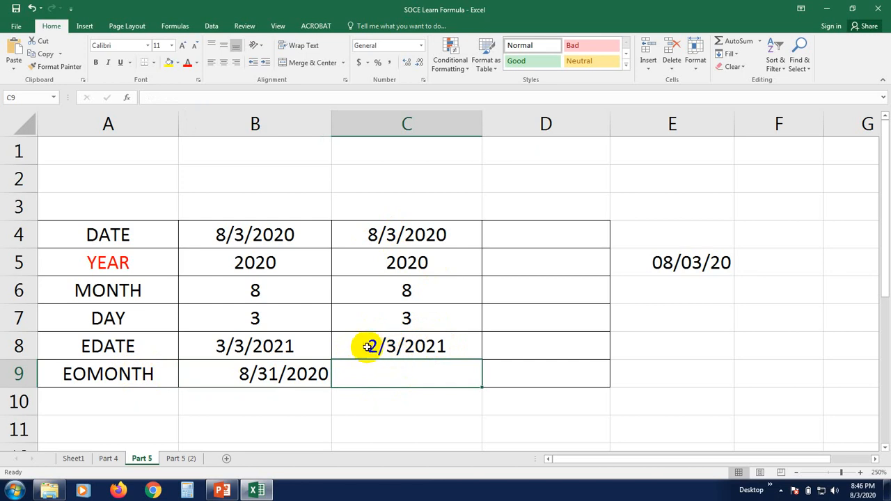
left_click(402, 393)
left_click(401, 368)
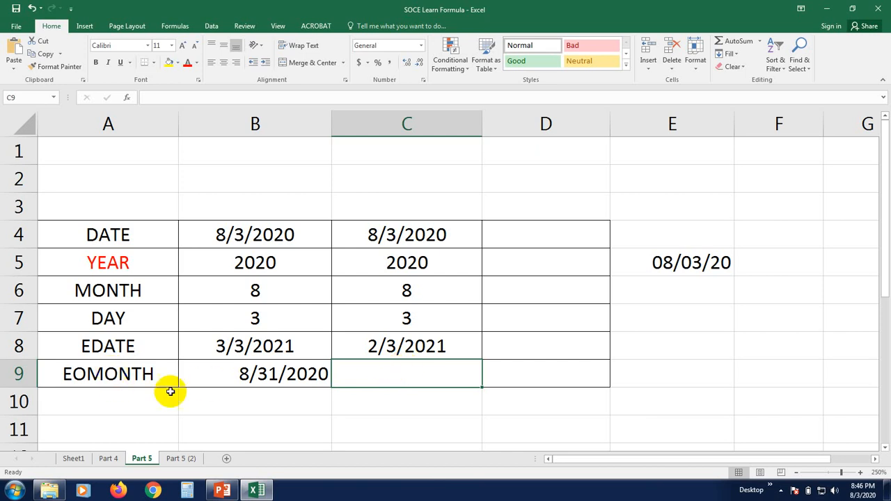
left_click(253, 411)
Step: Enter the formula =EOMONTH(C8,0) in cell C9 to get the last day of the month of the date in C8
left_click(382, 377)
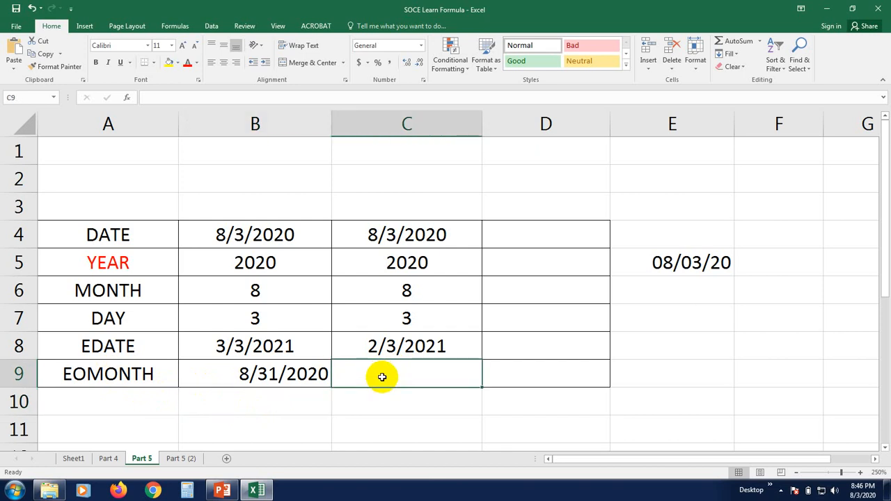
type("=")
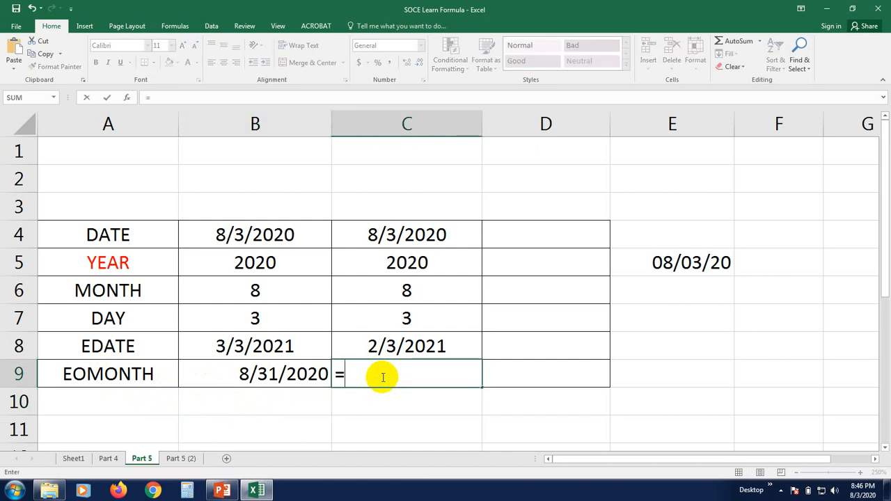
type("EOMO")
type("N")
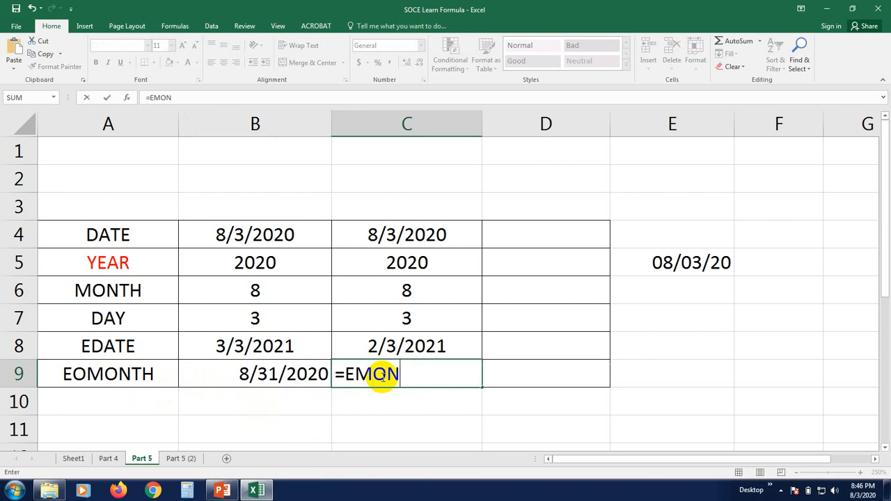
key("BackSpace")
key("BackSpace")
key("BackSpace")
type("OMONTH")
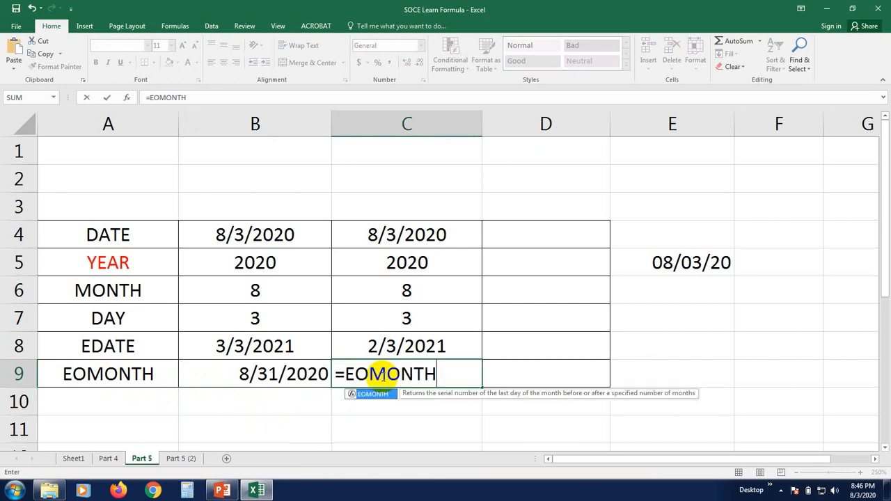
type("(")
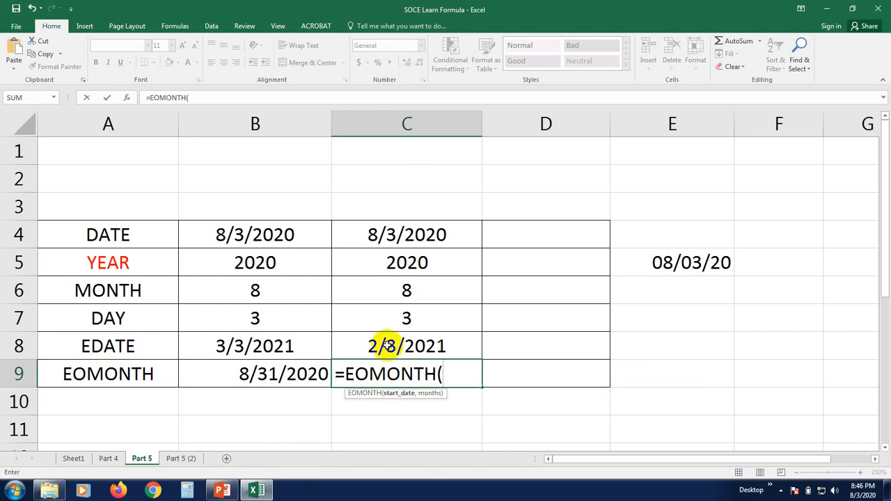
left_click(390, 346)
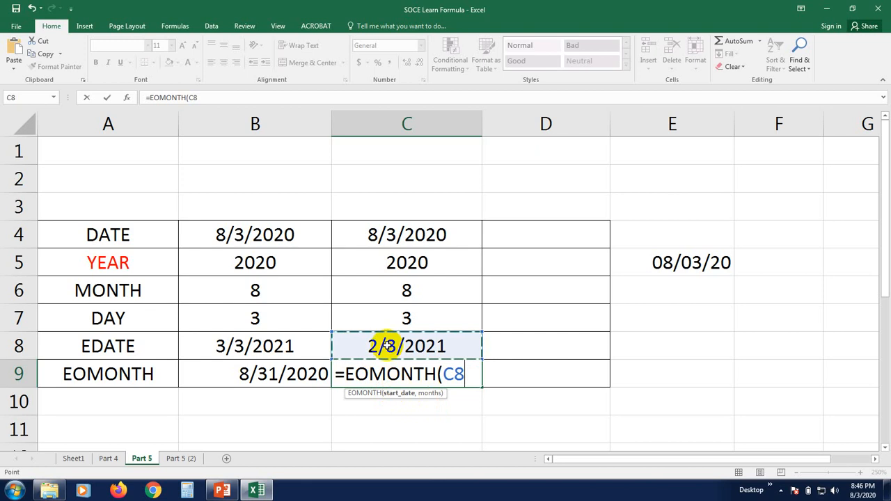
type(",")
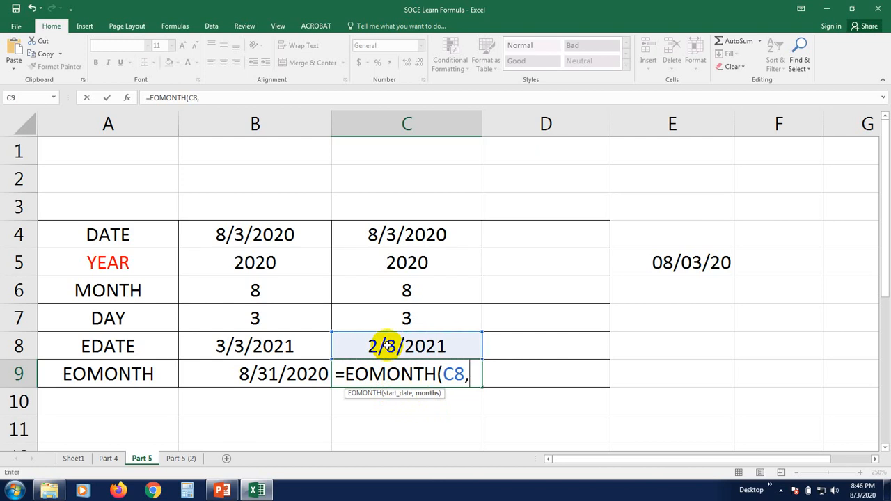
type("0)")
key("Return")
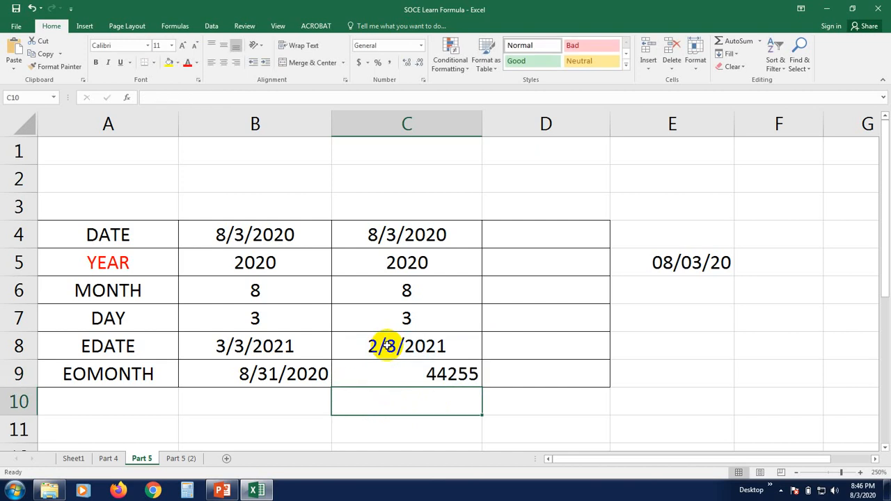
Step: Format the EOMONTH result in cell C9 as a Short Date
left_click(438, 378)
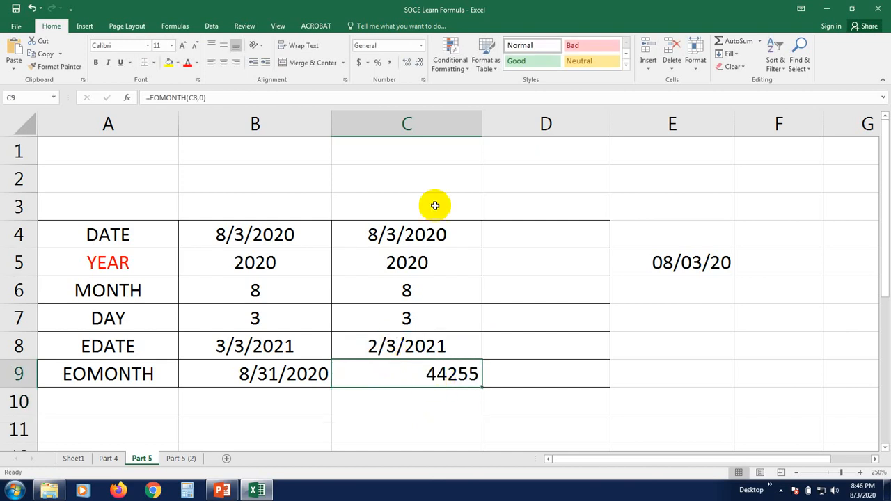
left_click(421, 46)
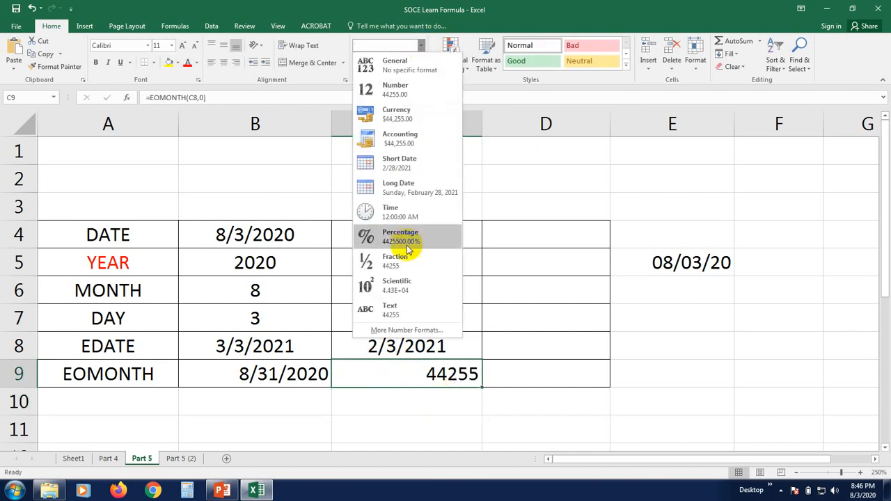
left_click(404, 169)
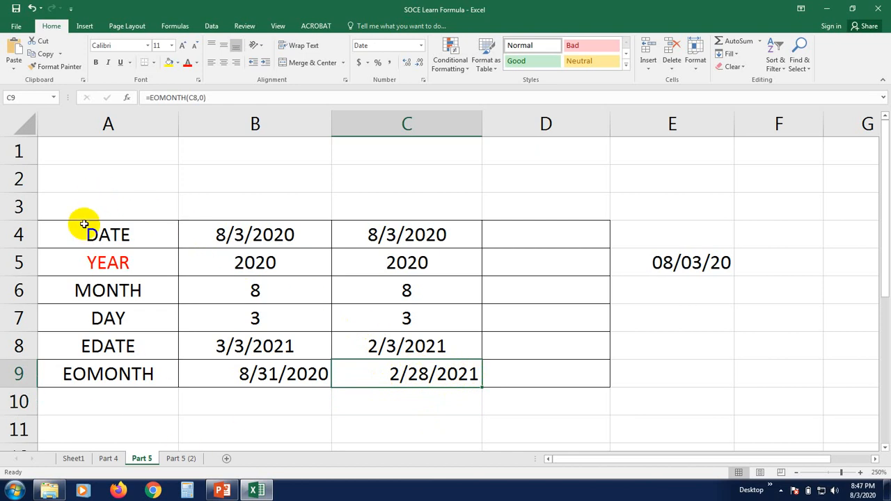
Step: Review the list of date function labels from DATE to EOMONTH in cells A4 to A9
left_click_drag(79, 226, 125, 385)
left_click(135, 402)
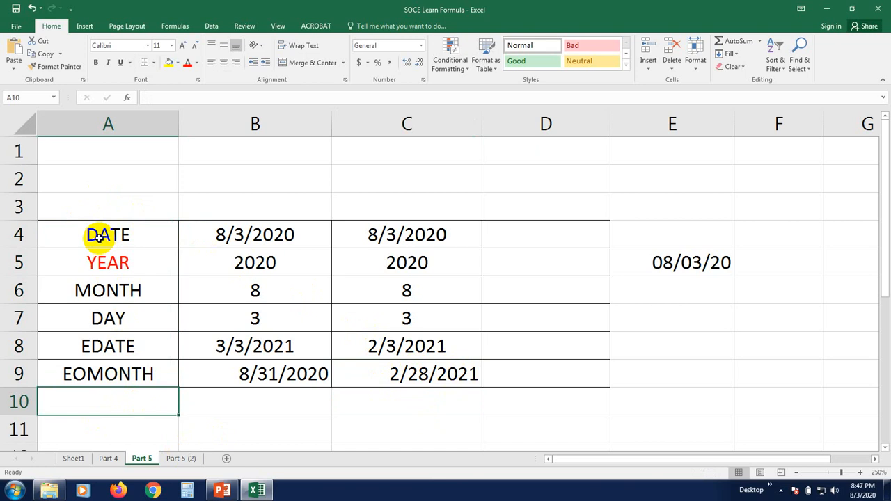
left_click(94, 199)
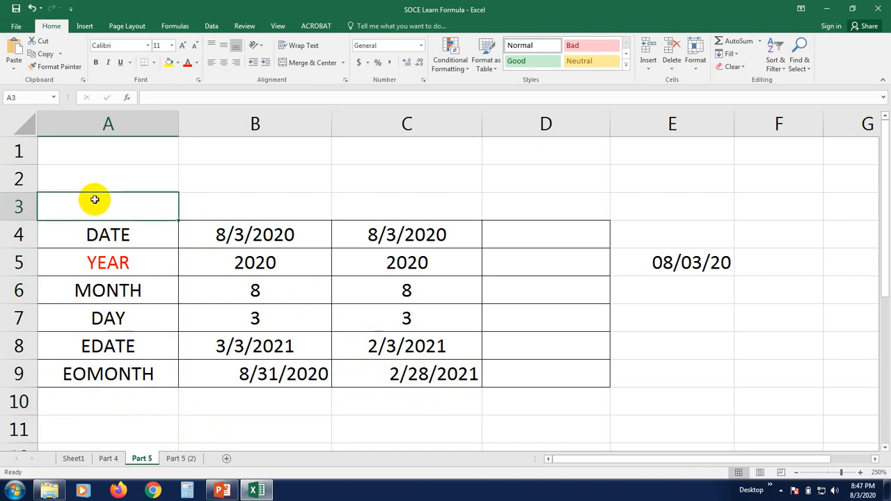